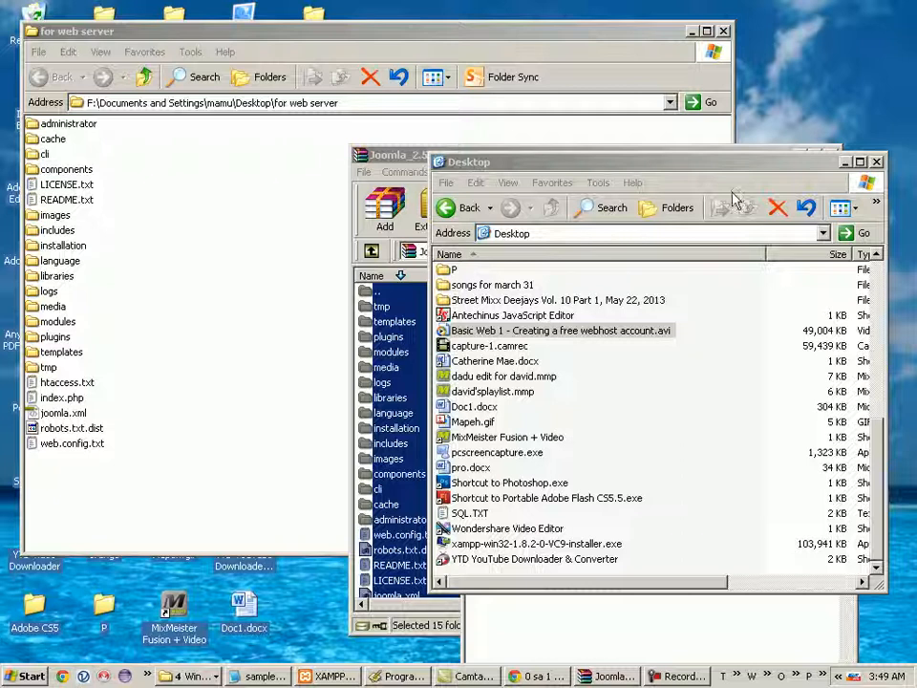
- Minimize the Desktop, Joomla archive and samplesite.txt windows and launch the FileZilla FTP client
{"action": "left_click", "coordinate": [845, 163]}
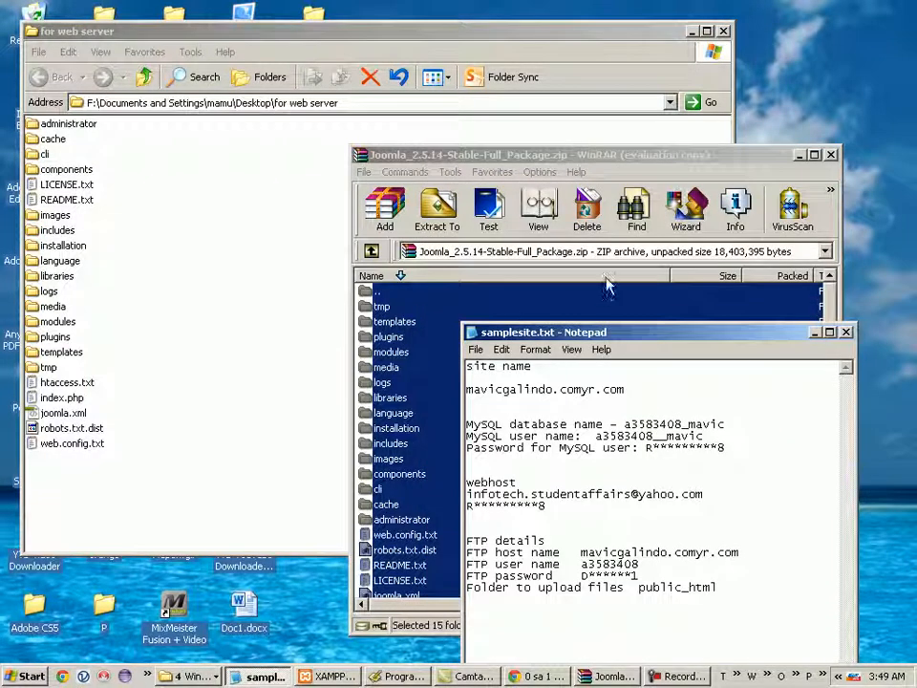
{"action": "left_click", "coordinate": [801, 156]}
{"action": "left_click", "coordinate": [814, 333]}
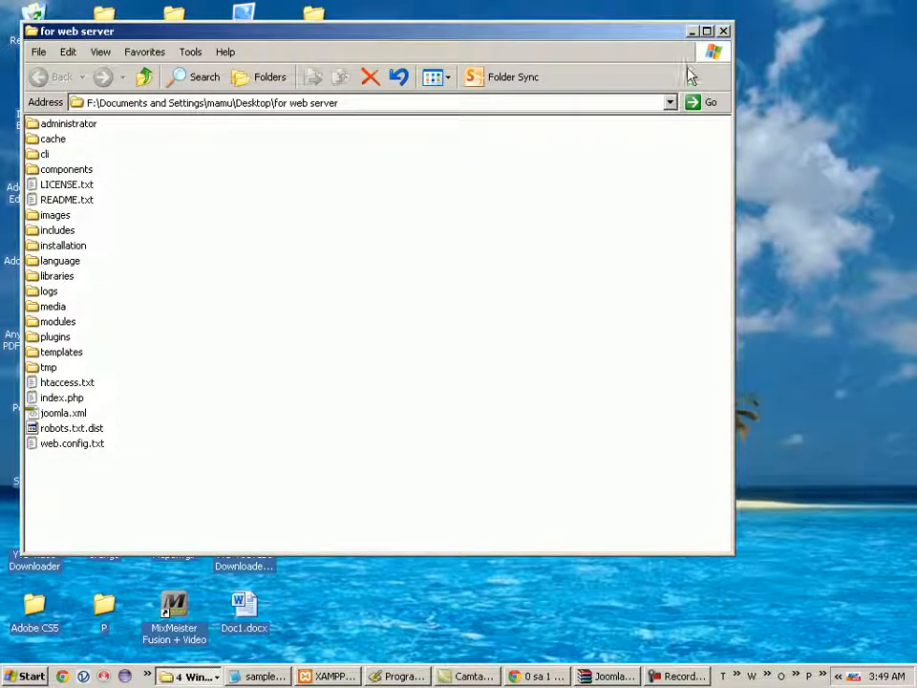
{"action": "left_click", "coordinate": [31, 676]}
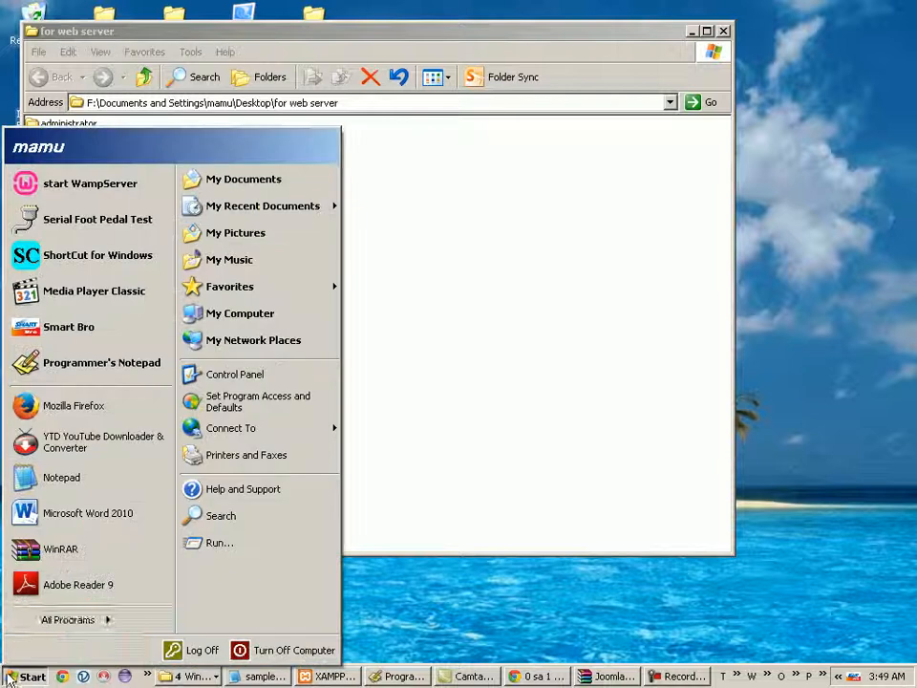
{"action": "left_click", "coordinate": [59, 621]}
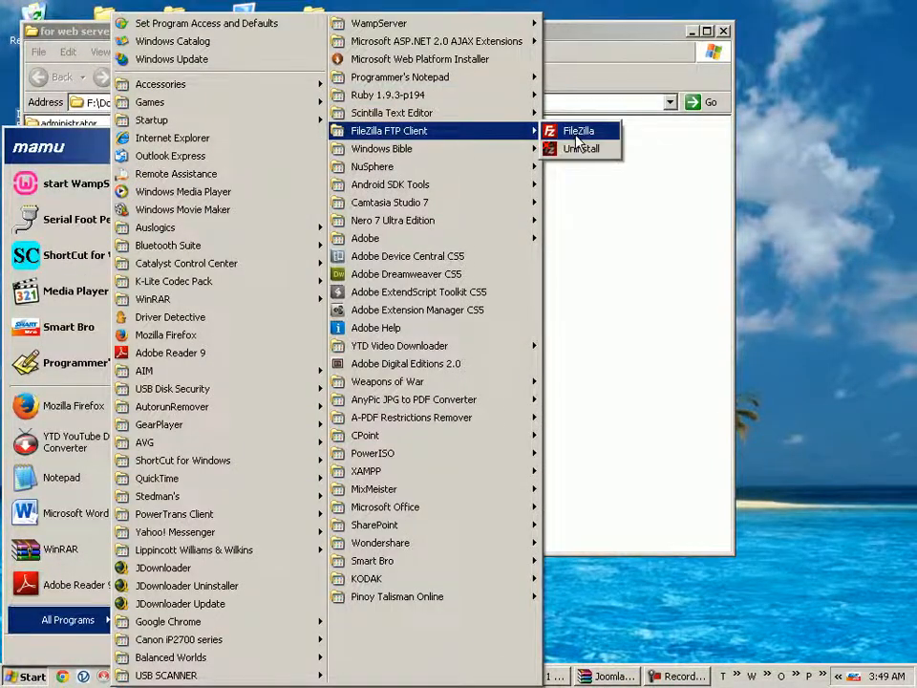
{"action": "left_click", "coordinate": [579, 143]}
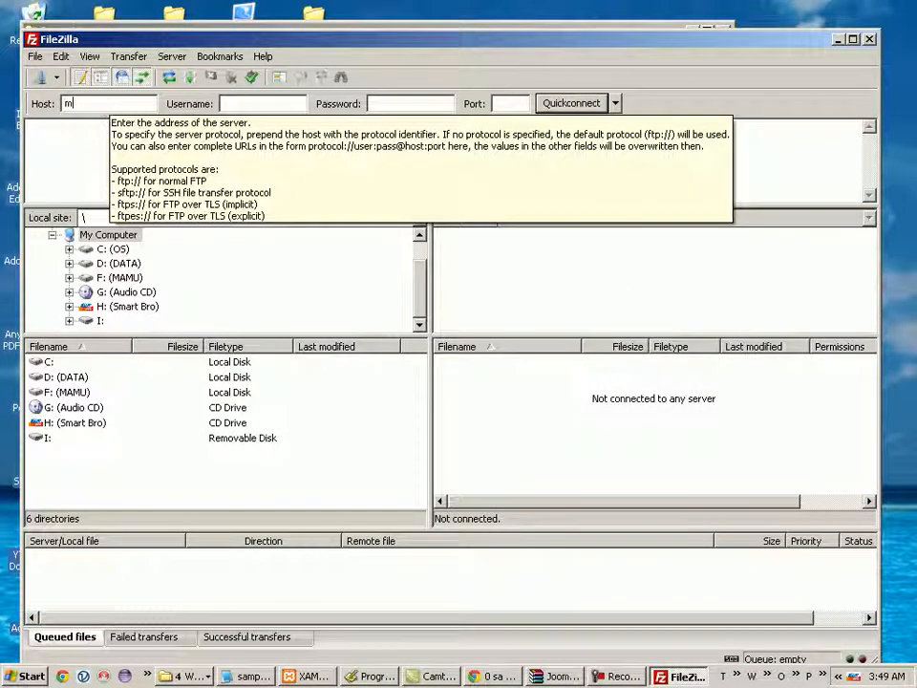
- Copy the FTP host name from the 000webhost FTP details page into FileZilla's Host field
{"action": "left_click", "coordinate": [492, 677]}
{"action": "left_click", "coordinate": [144, 11]}
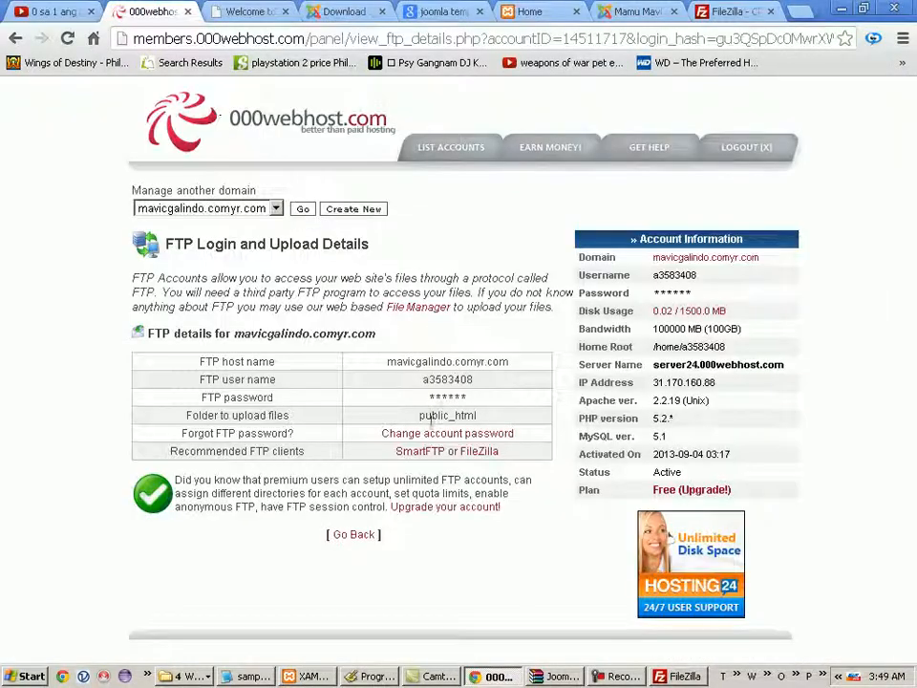
{"action": "left_click_drag", "start_coordinate": [387, 362], "coordinate": [512, 363]}
{"action": "key", "text": "ctrl+c"}
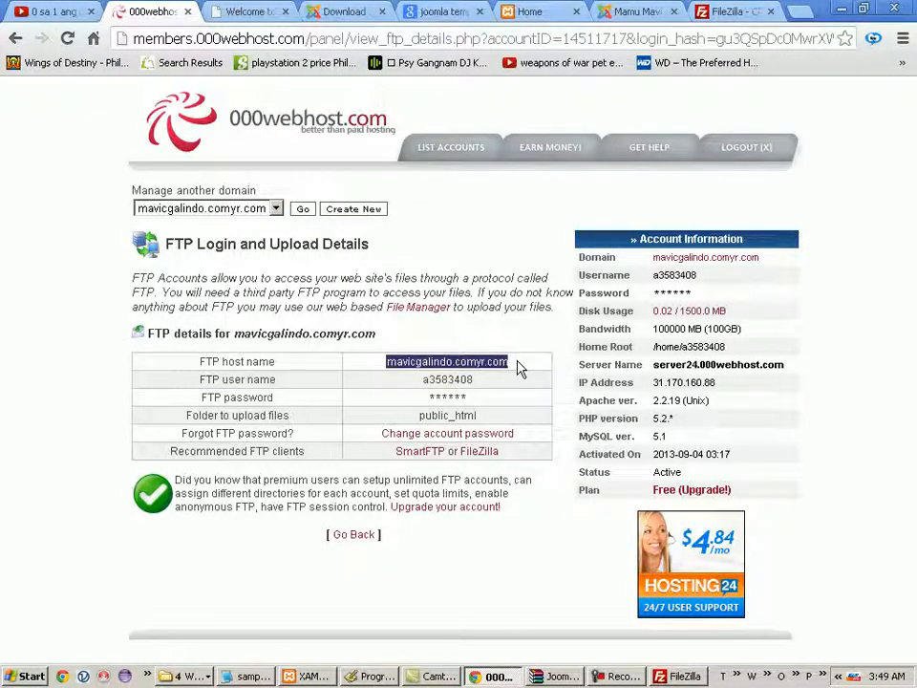
{"action": "key", "text": "alt+Tab"}
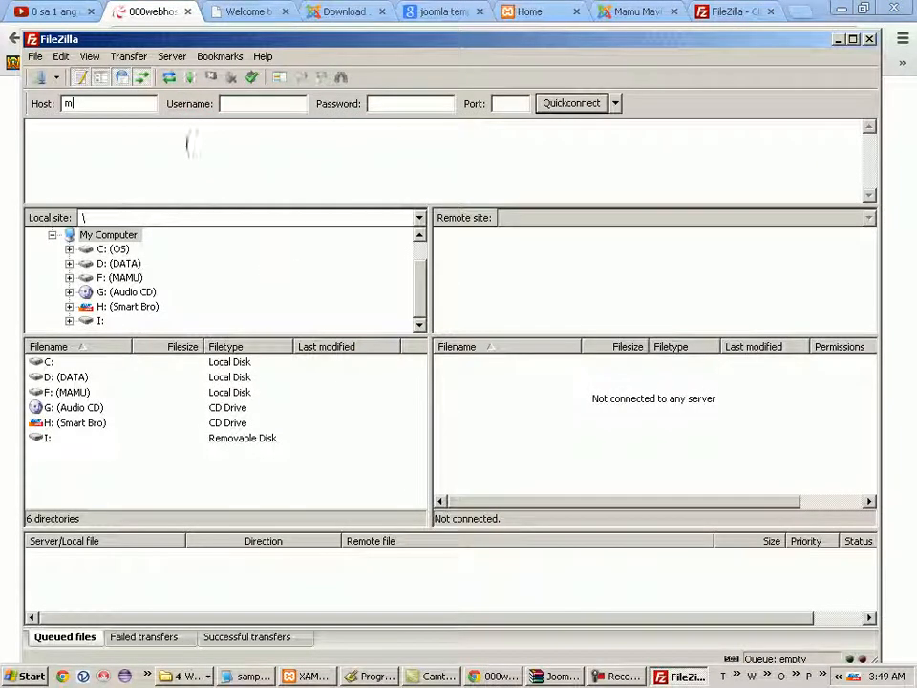
{"action": "key", "text": "ctrl+v"}
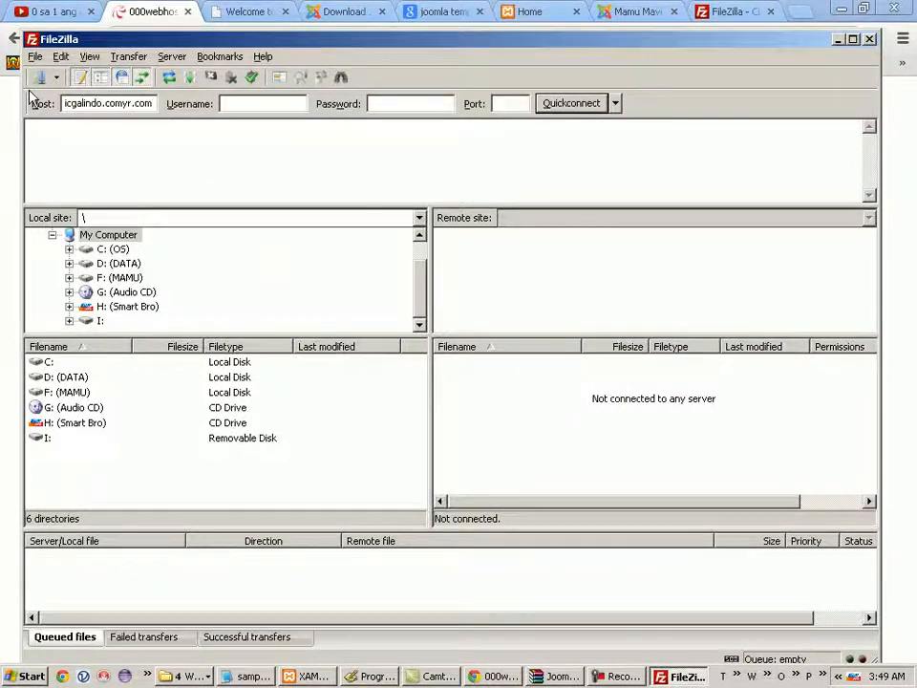
- Connect to the FTP server using the user name copied from the hosting details and the FTP account password
{"action": "key", "text": "alt+Tab"}
{"action": "left_click_drag", "start_coordinate": [423, 379], "coordinate": [476, 380]}
{"action": "key", "text": "ctrl+c"}
{"action": "key", "text": "alt+Tab"}
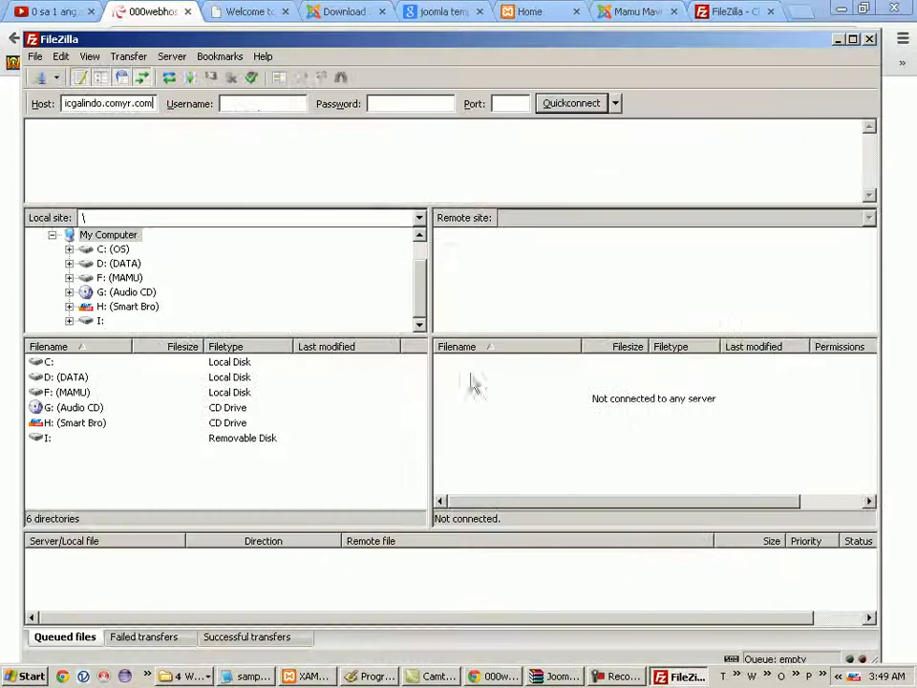
{"action": "left_click", "coordinate": [272, 103]}
{"action": "key", "text": "ctrl+v"}
{"action": "left_click", "coordinate": [383, 103]}
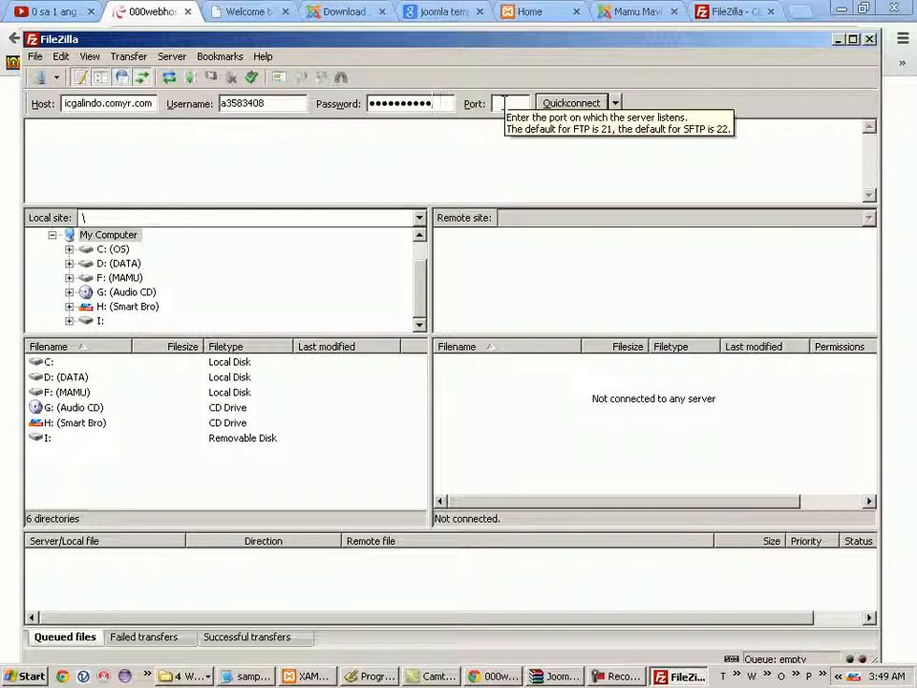
{"action": "left_click", "coordinate": [570, 103]}
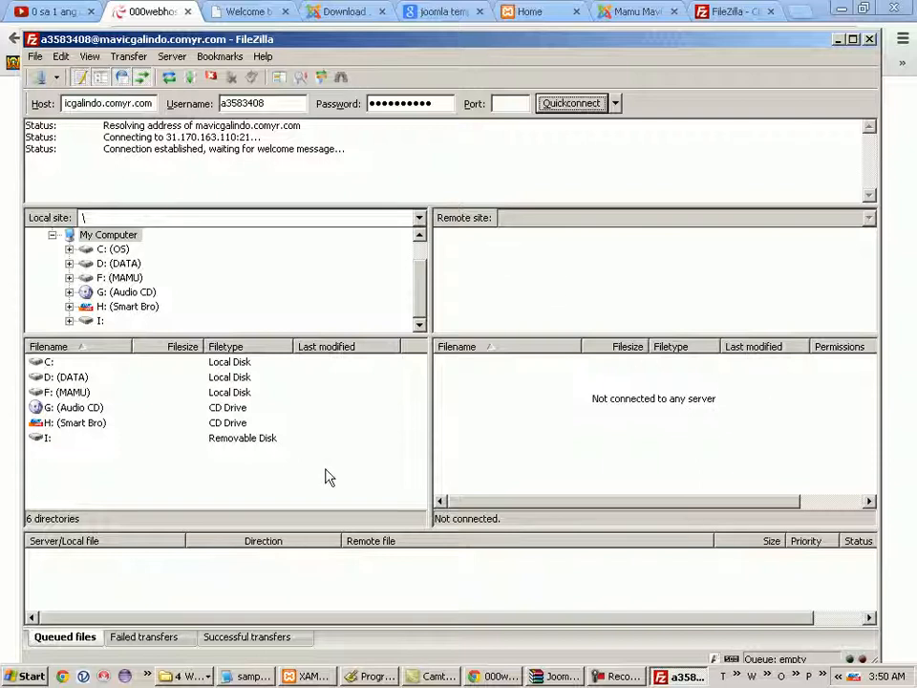
- Open the Desktop's "for web server" folder as the local site and enlarge the local file list
{"action": "scroll", "coordinate": [421, 296], "scroll_direction": "up", "scroll_amount": 1}
{"action": "left_click", "coordinate": [90, 234]}
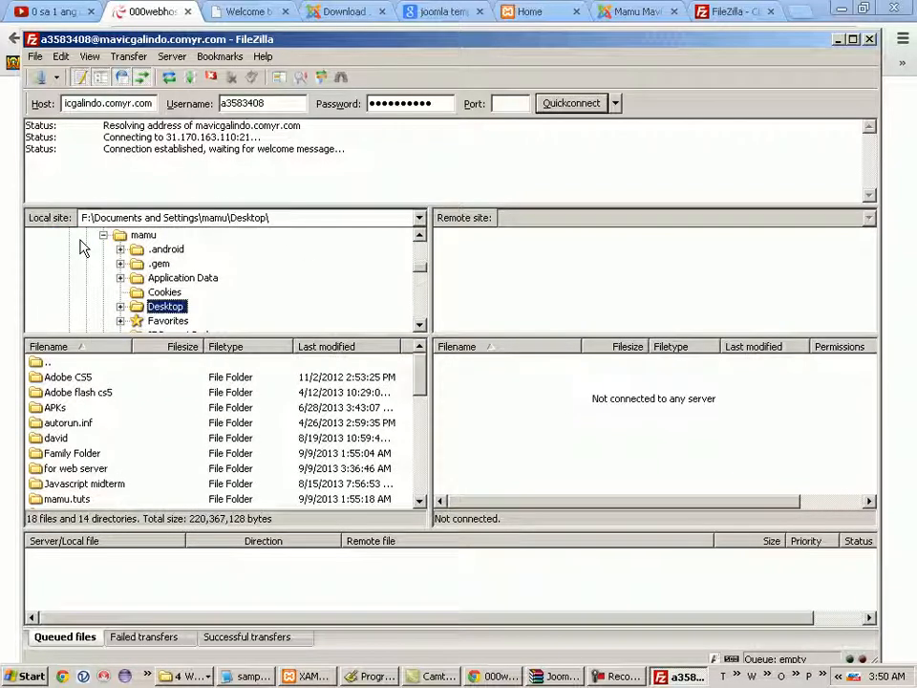
{"action": "left_click_drag", "start_coordinate": [419, 382], "coordinate": [68, 432]}
{"action": "left_click", "coordinate": [60, 423]}
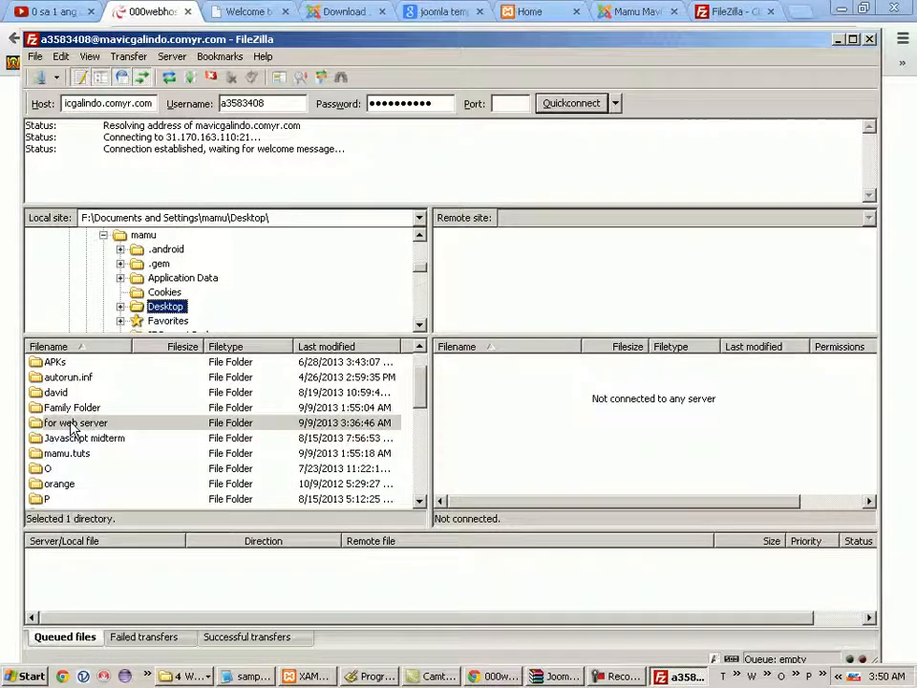
{"action": "double_click", "coordinate": [50, 429]}
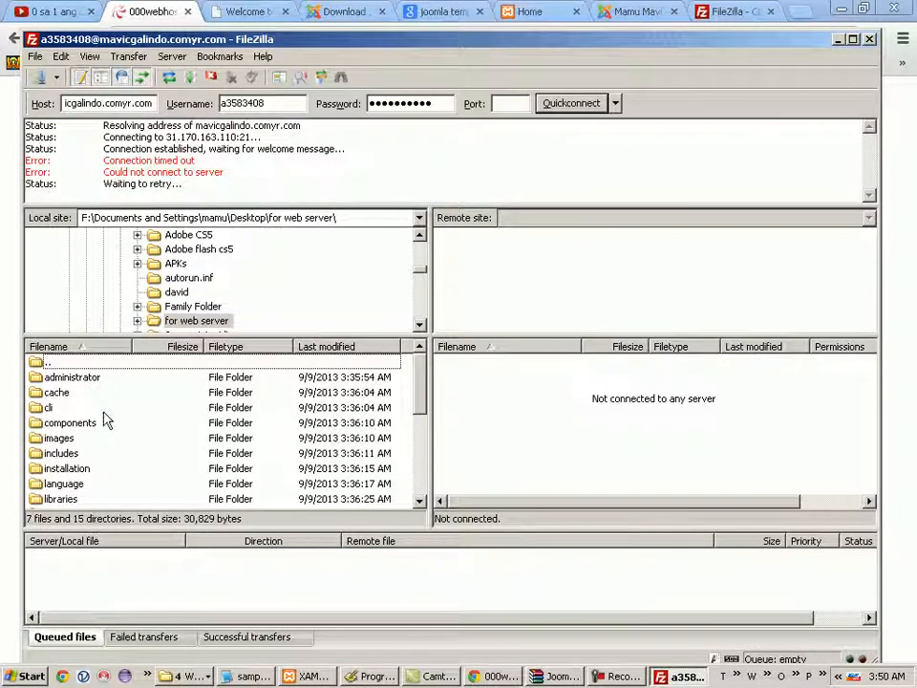
{"action": "left_click_drag", "start_coordinate": [108, 334], "coordinate": [108, 296]}
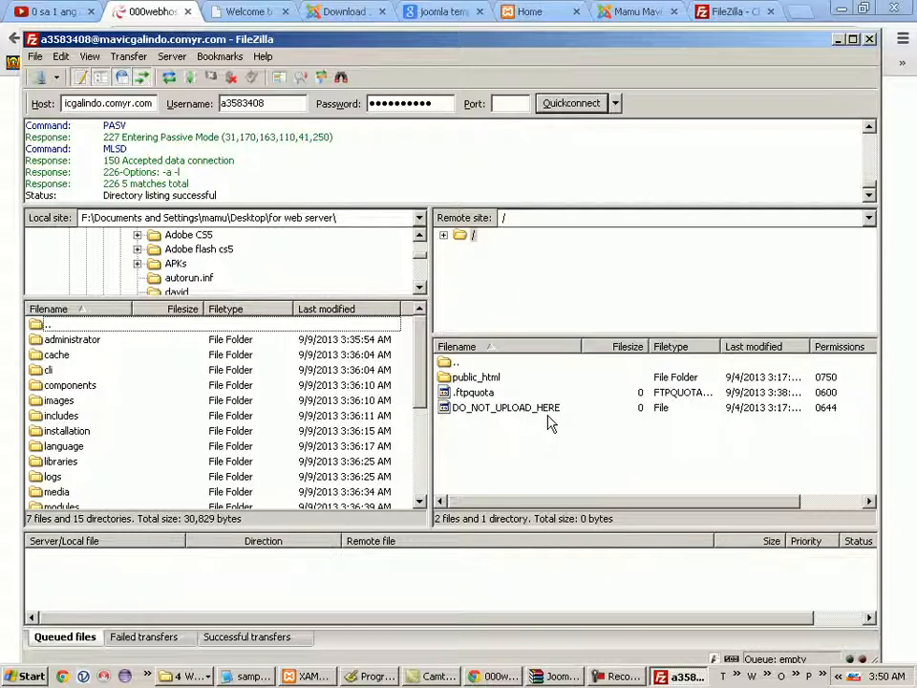
- Open the public_html folder on the remote site and enlarge the remote file list
{"action": "left_click", "coordinate": [477, 381]}
{"action": "double_click", "coordinate": [477, 381]}
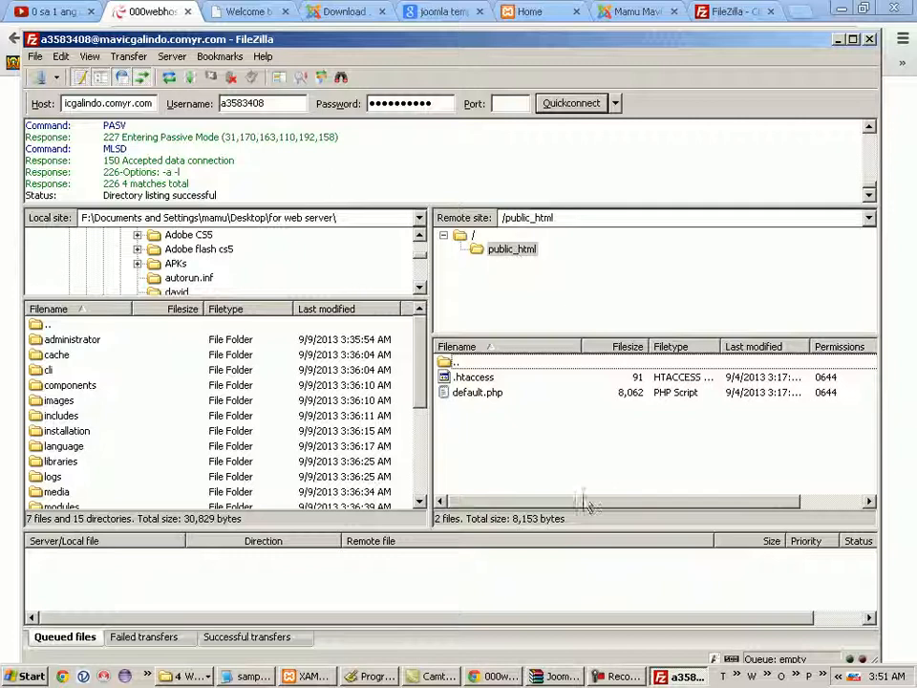
{"action": "left_click_drag", "start_coordinate": [542, 334], "coordinate": [537, 298]}
{"action": "mouse_move", "coordinate": [423, 374]}
{"action": "left_mouse_down"}
{"action": "mouse_move", "coordinate": [423, 467]}
{"action": "mouse_move", "coordinate": [423, 371]}
{"action": "left_mouse_up"}
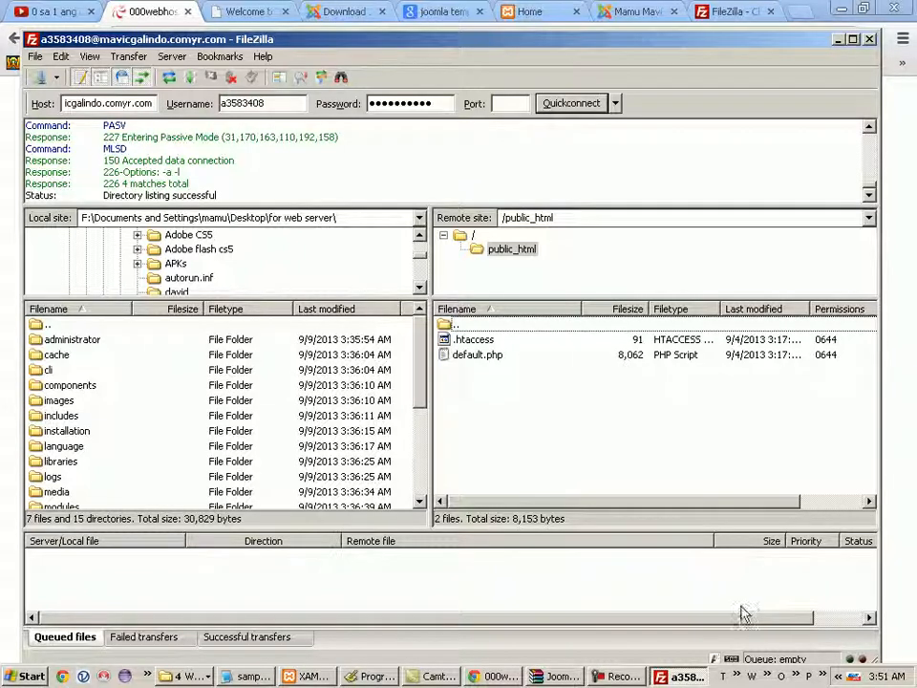
- Upload the local administrator folder into public_html and narrow the transfer queue's Remote file column
{"action": "left_click", "coordinate": [76, 343]}
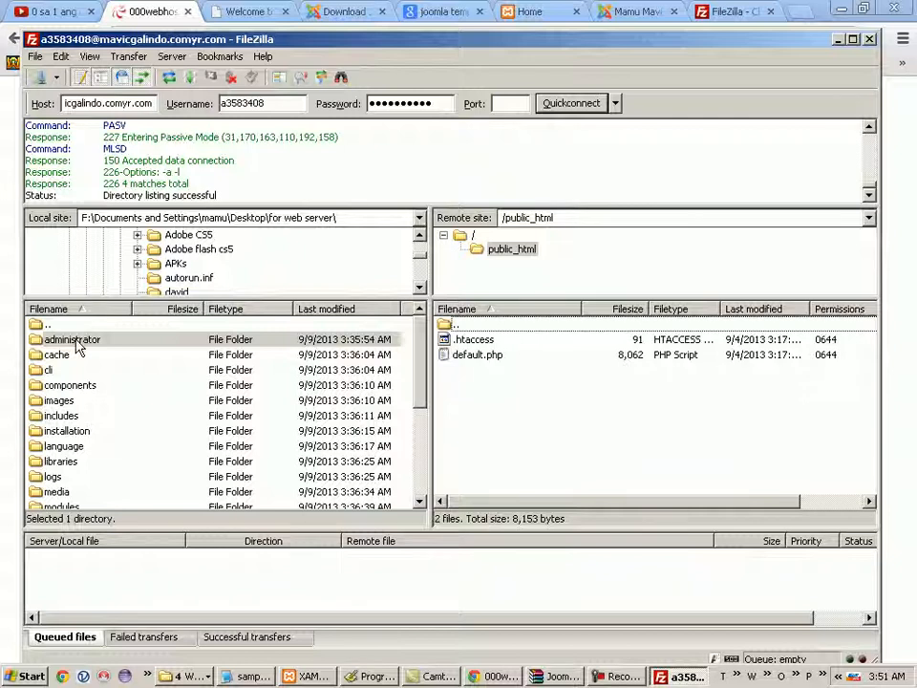
{"action": "left_click", "coordinate": [76, 347]}
{"action": "left_click_drag", "start_coordinate": [79, 349], "coordinate": [501, 393]}
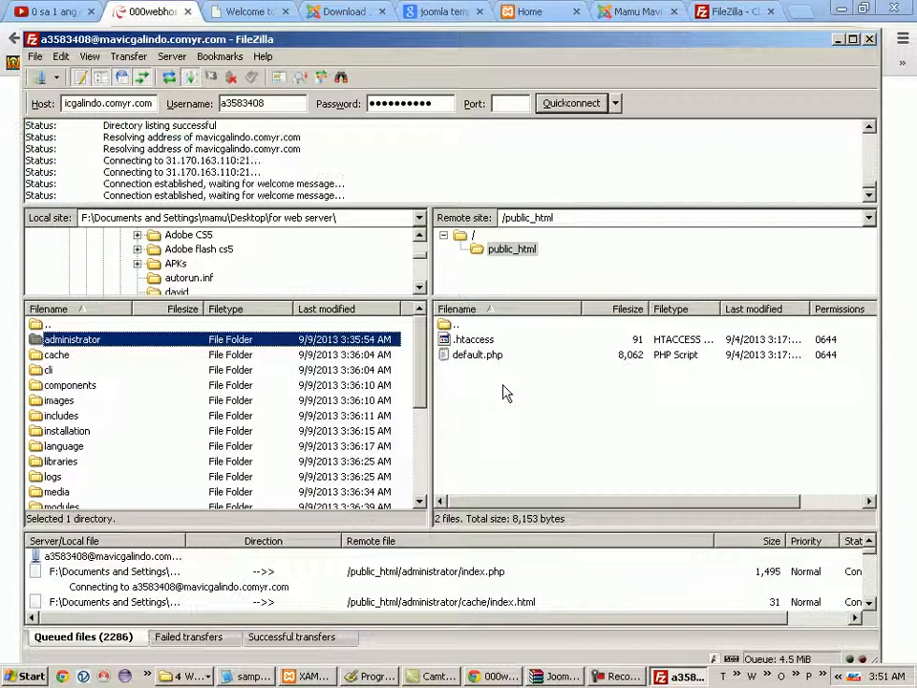
{"action": "left_click_drag", "start_coordinate": [715, 541], "coordinate": [675, 540]}
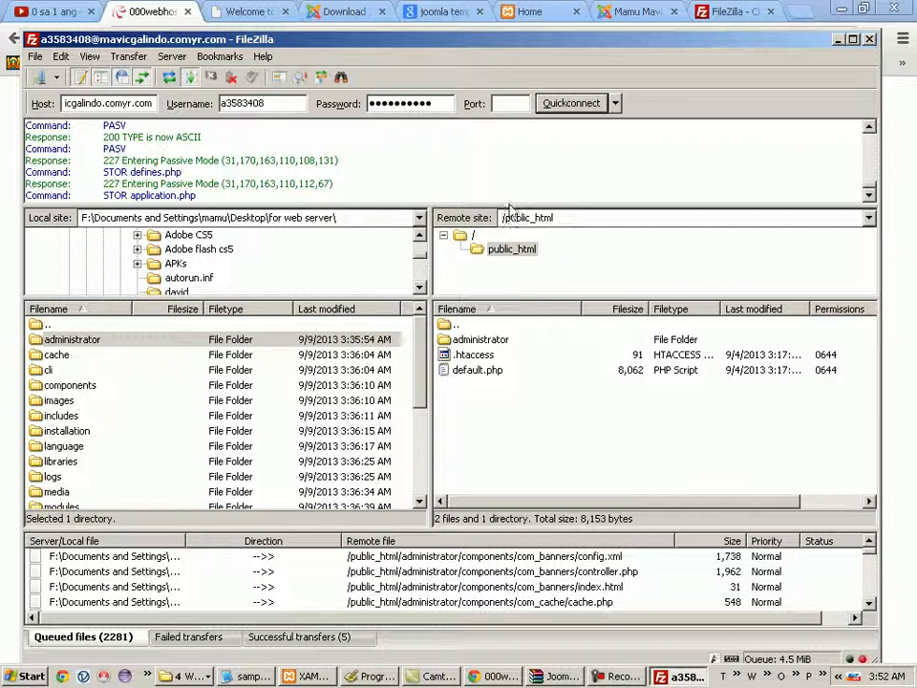
{"action": "left_click", "coordinate": [345, 12]}
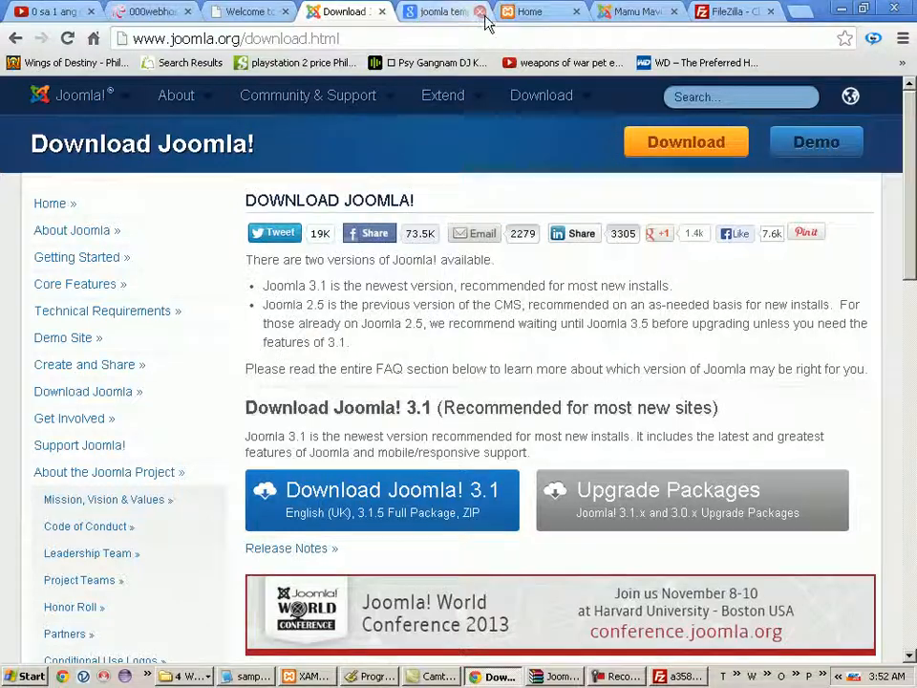
{"action": "mouse_move", "coordinate": [566, 103]}
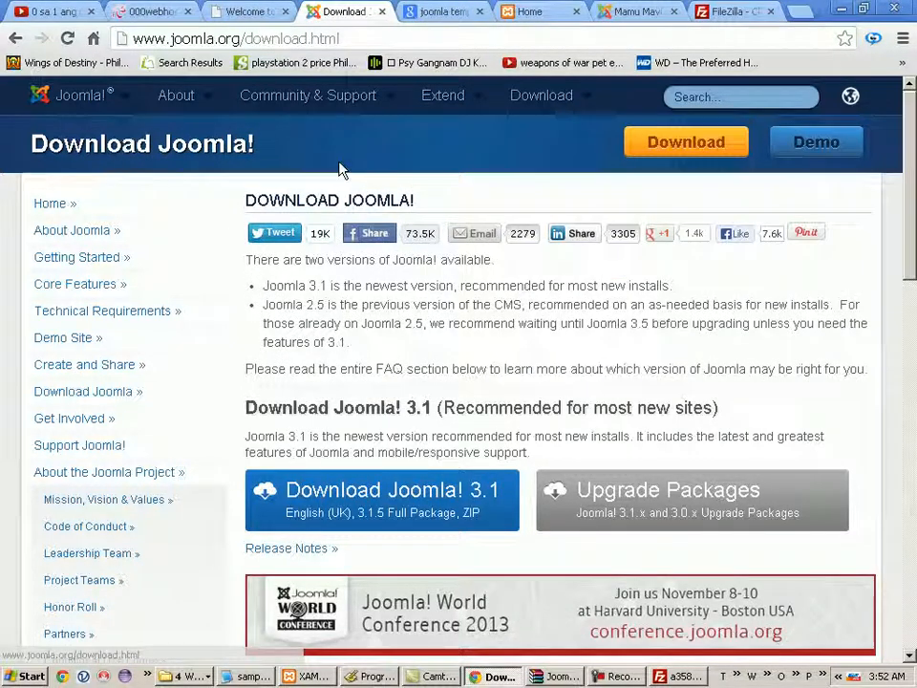
{"action": "left_click", "coordinate": [284, 38]}
{"action": "left_click", "coordinate": [247, 39]}
{"action": "left_click_drag", "start_coordinate": [246, 40], "coordinate": [390, 43]}
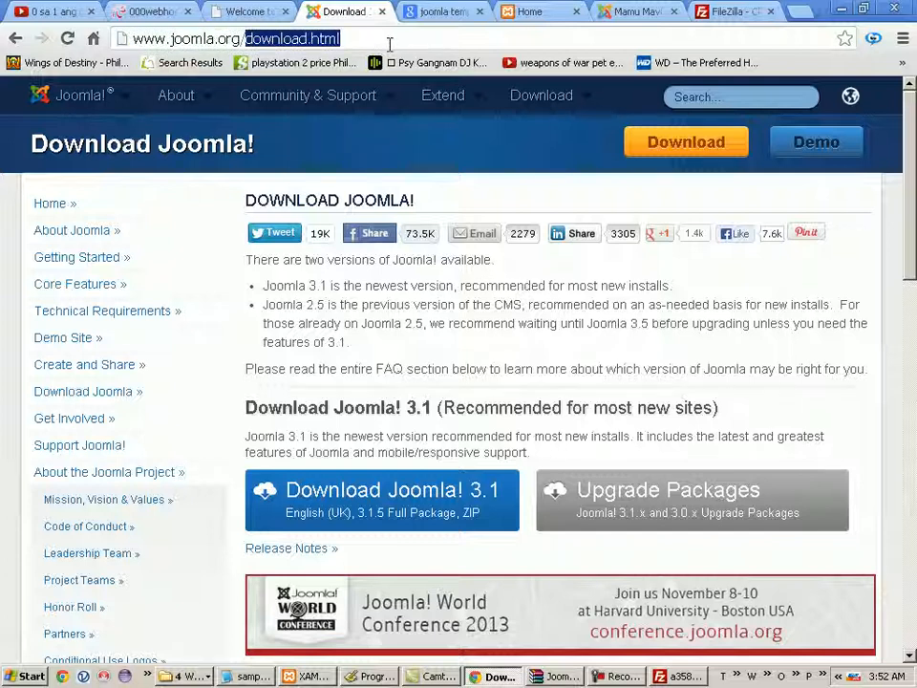
{"action": "type", "text": "extensions"}
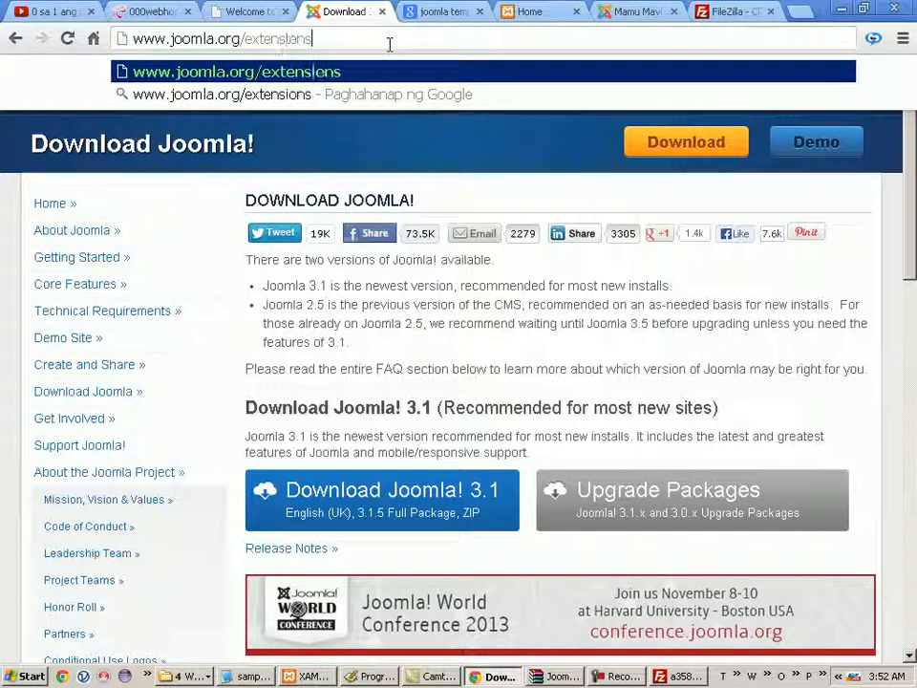
{"action": "key", "text": "Return"}
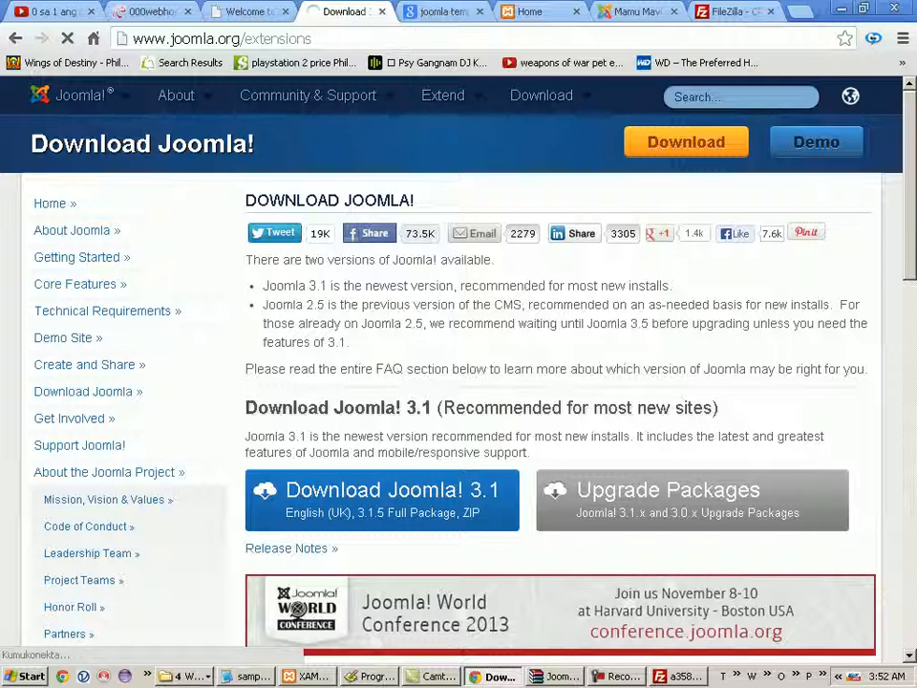
- Check the upload progress in FileZilla and return to the Joomla tab in the browser
{"action": "left_click", "coordinate": [680, 676]}
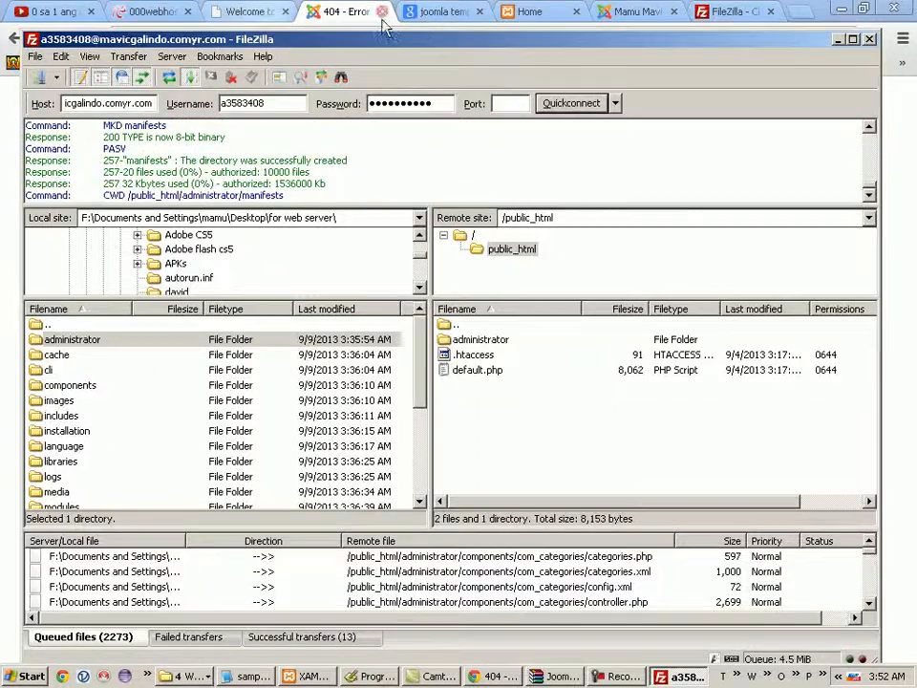
{"action": "left_click", "coordinate": [438, 11]}
{"action": "left_click", "coordinate": [355, 12]}
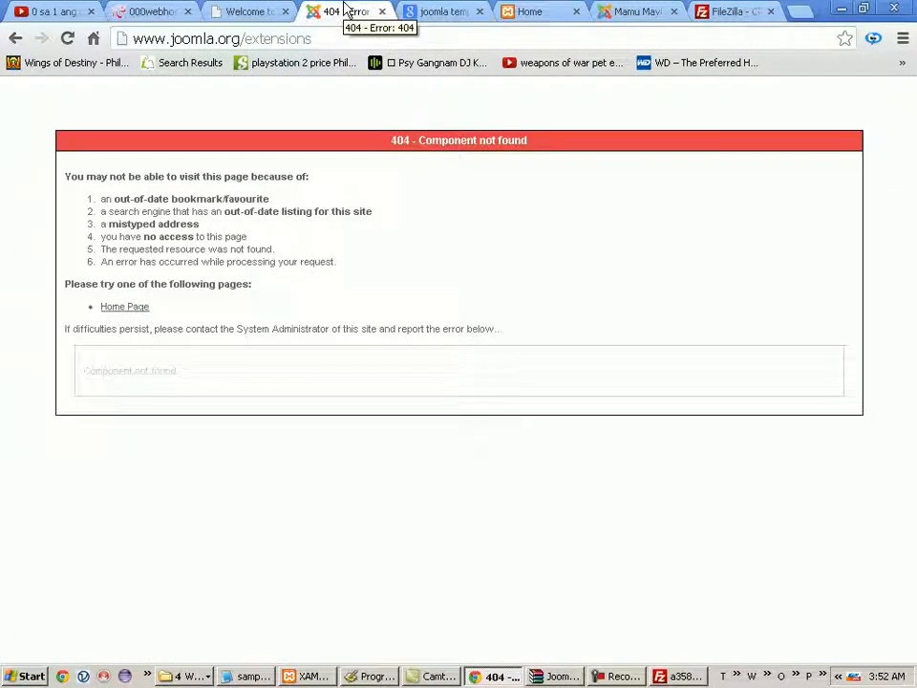
{"action": "left_click", "coordinate": [244, 40]}
{"action": "left_click", "coordinate": [239, 38]}
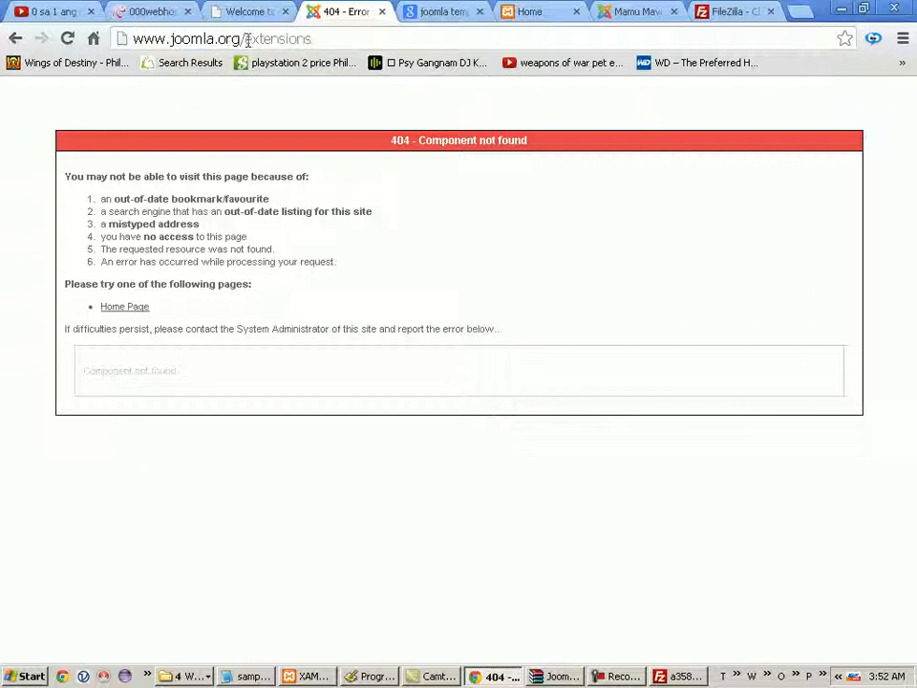
{"action": "left_click_drag", "start_coordinate": [244, 38], "coordinate": [315, 42]}
{"action": "key", "text": "BackSpace"}
{"action": "key", "text": "Return"}
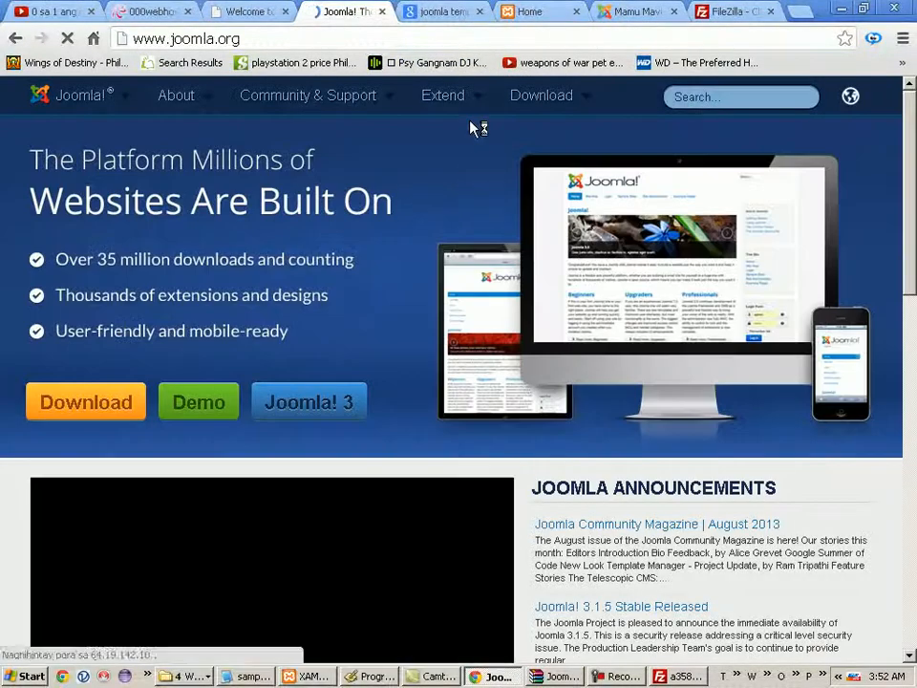
- Open the Joomla Extensions Directory from the site's Extend section and look through its extension categories
{"action": "mouse_move", "coordinate": [463, 108]}
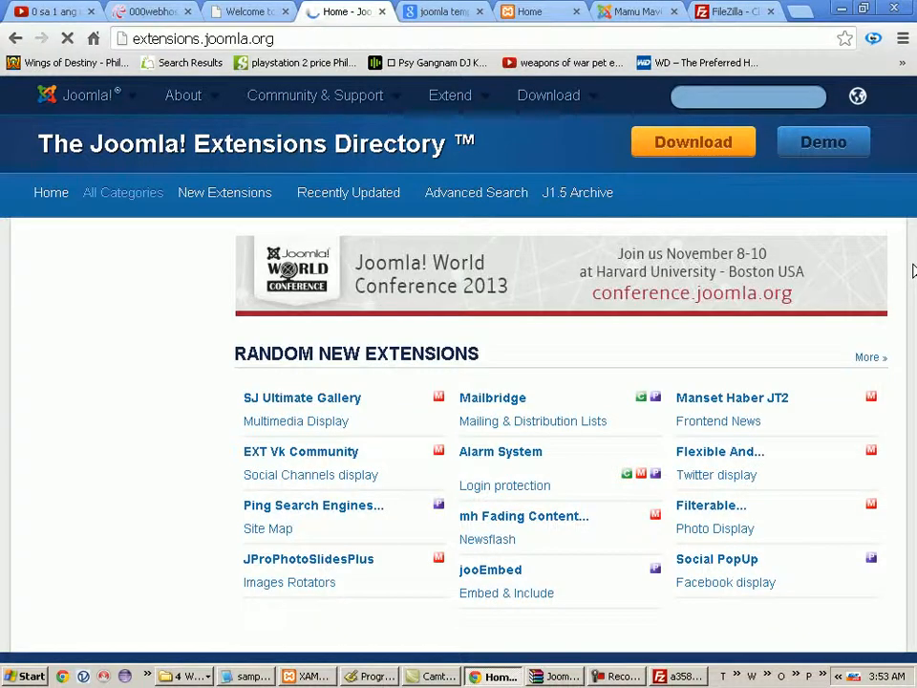
{"action": "scroll", "coordinate": [912, 243], "scroll_direction": "down", "scroll_amount": 3}
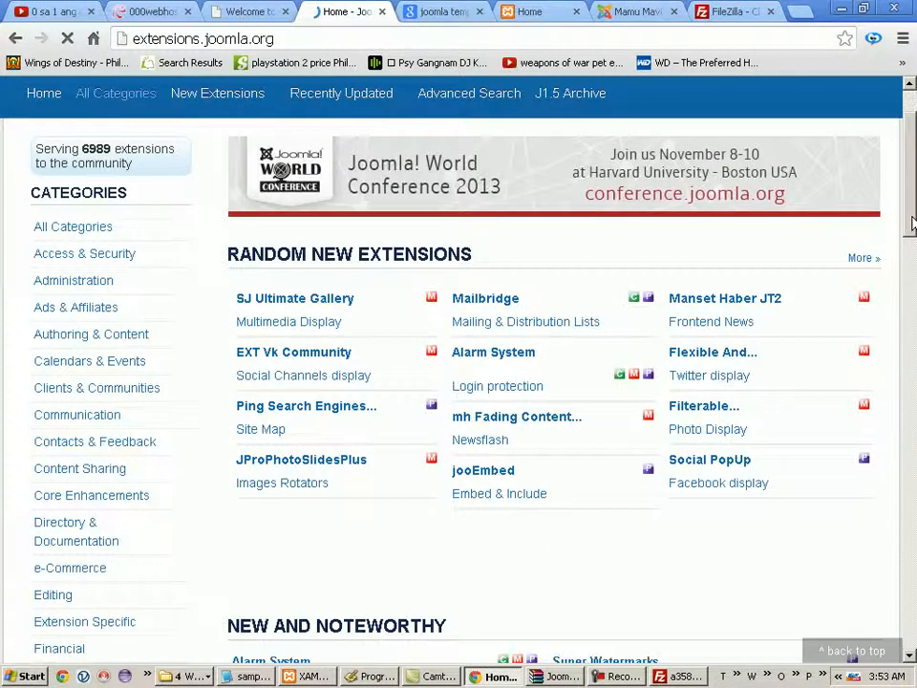
{"action": "scroll", "coordinate": [912, 243], "scroll_direction": "up", "scroll_amount": 2}
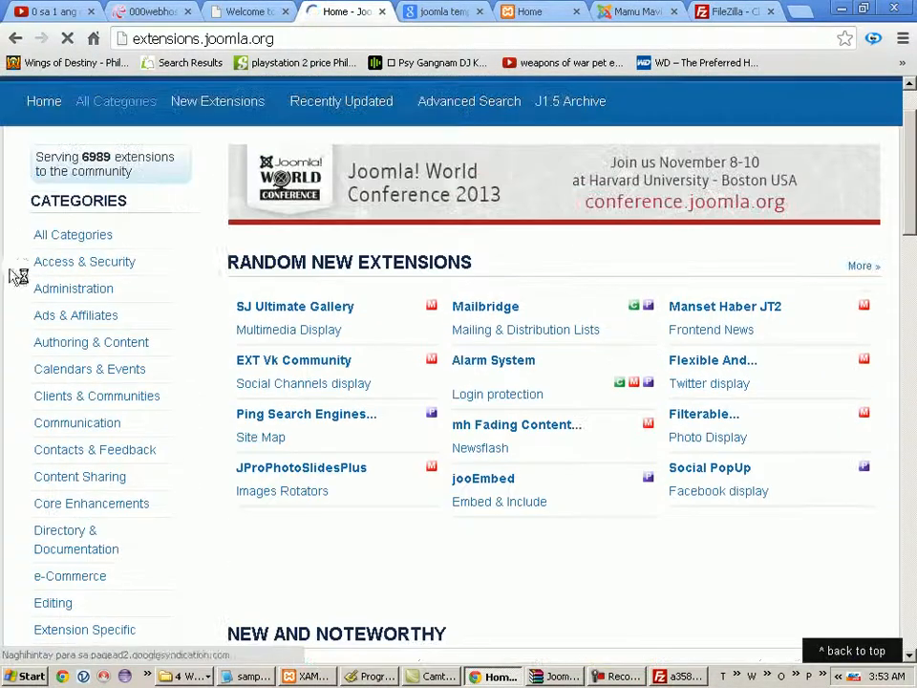
{"action": "scroll", "coordinate": [219, 327], "scroll_direction": "down", "scroll_amount": 4}
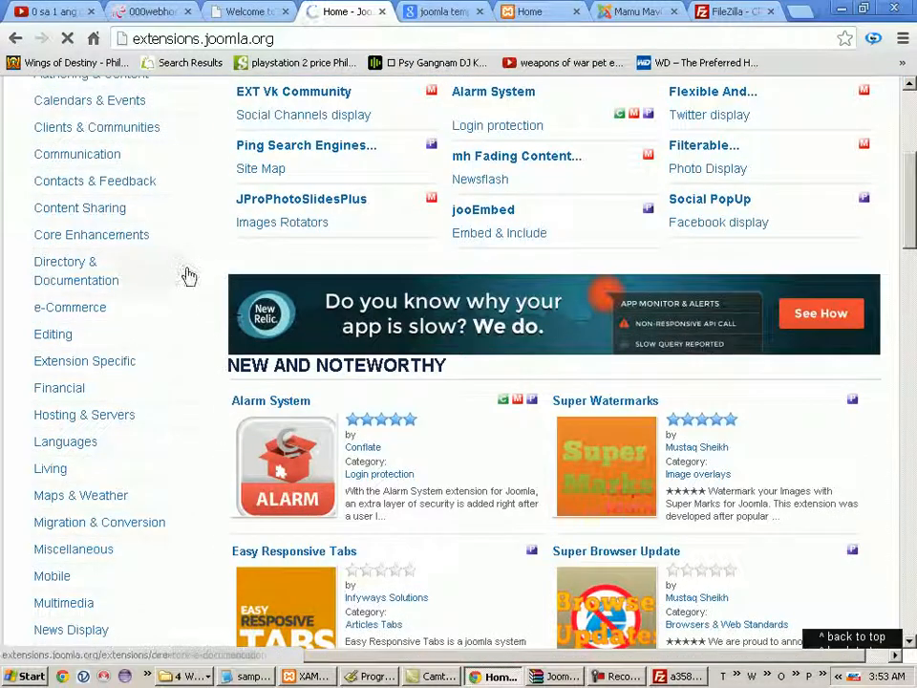
{"action": "left_click", "coordinate": [114, 107]}
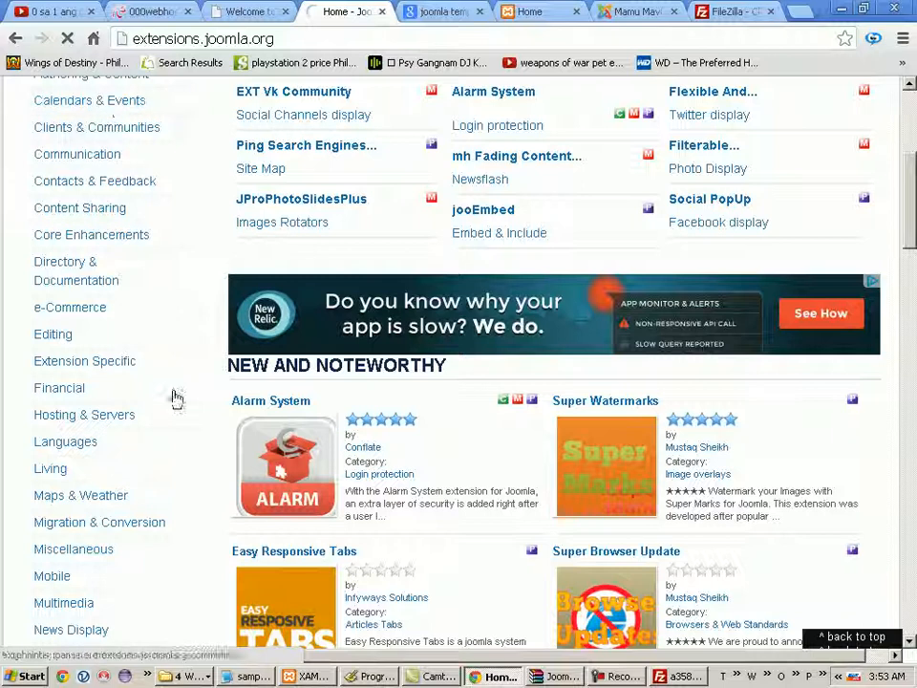
- Open the Calendars & Events category of the extensions directory and look through its popular extensions
{"action": "scroll", "coordinate": [220, 455], "scroll_direction": "up", "scroll_amount": 2}
{"action": "scroll", "coordinate": [215, 455], "scroll_direction": "down", "scroll_amount": 3}
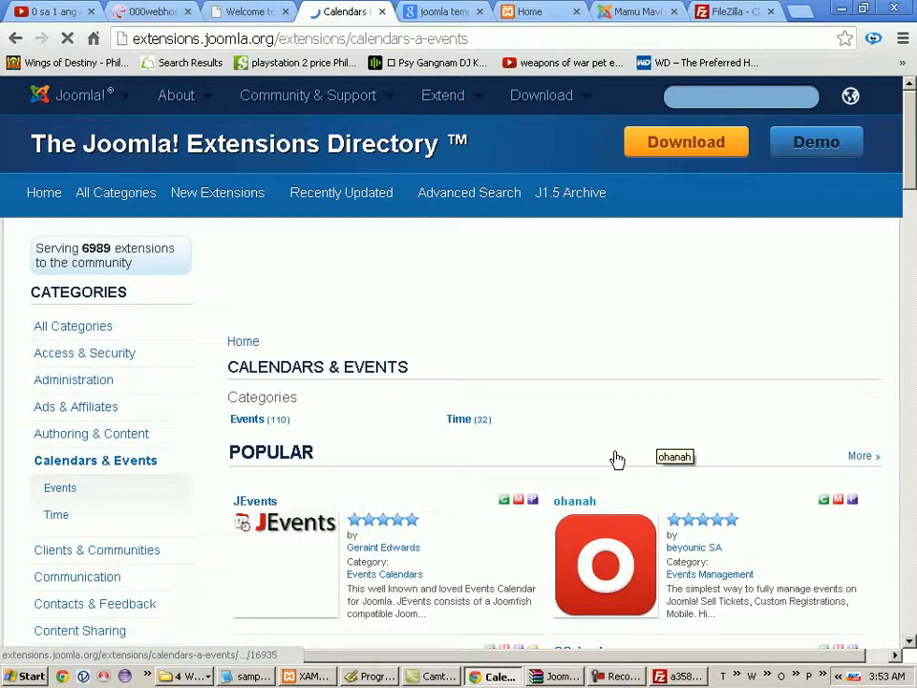
{"action": "scroll", "coordinate": [509, 430], "scroll_direction": "down", "scroll_amount": 2}
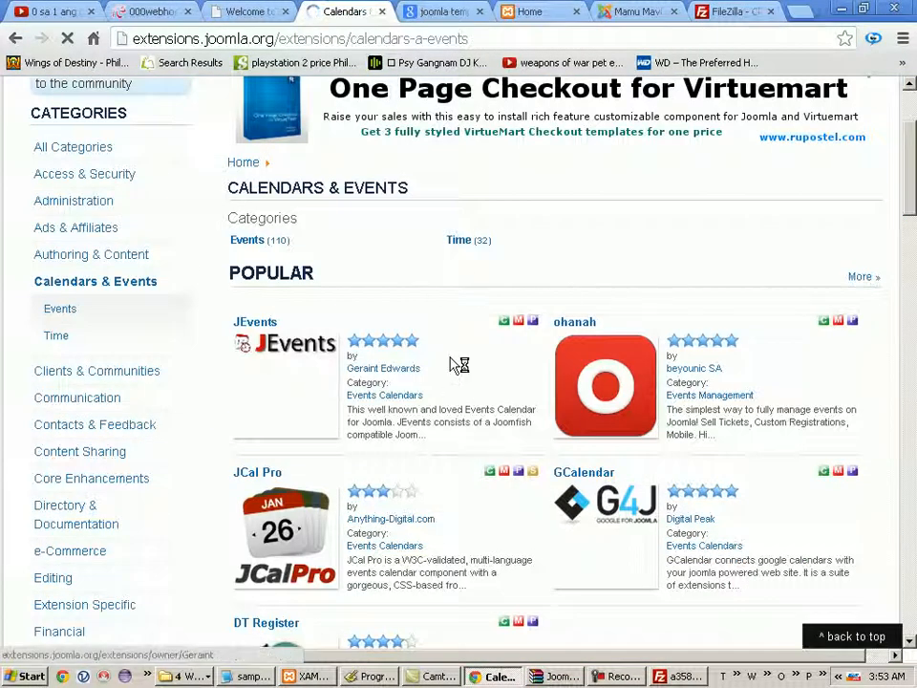
{"action": "scroll", "coordinate": [172, 519], "scroll_direction": "down", "scroll_amount": 2}
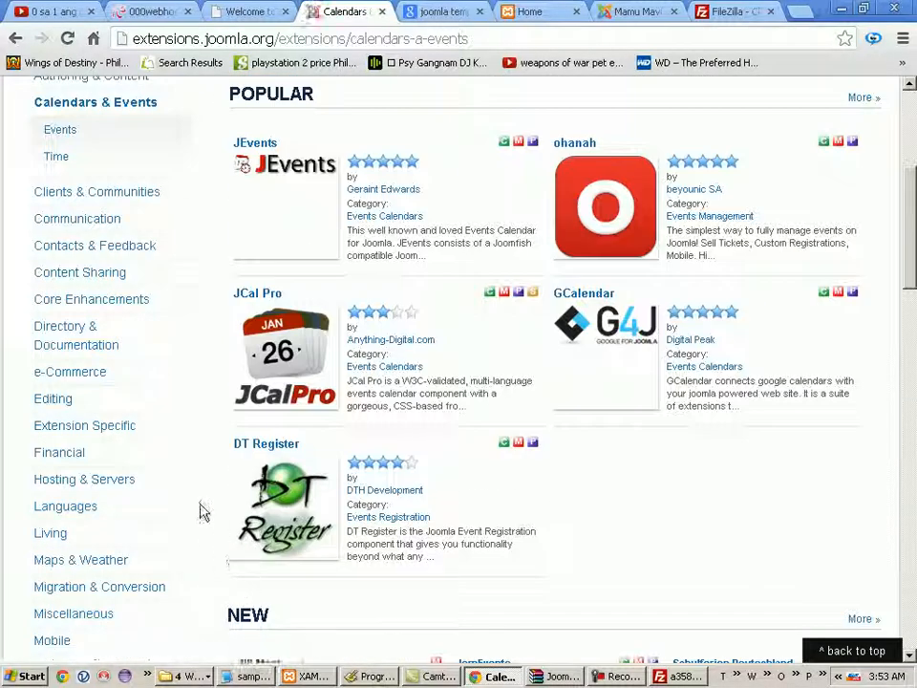
- Open the Googlemaps Plugin from the Maps & Weather category and go to its download page
{"action": "left_click", "coordinate": [108, 563]}
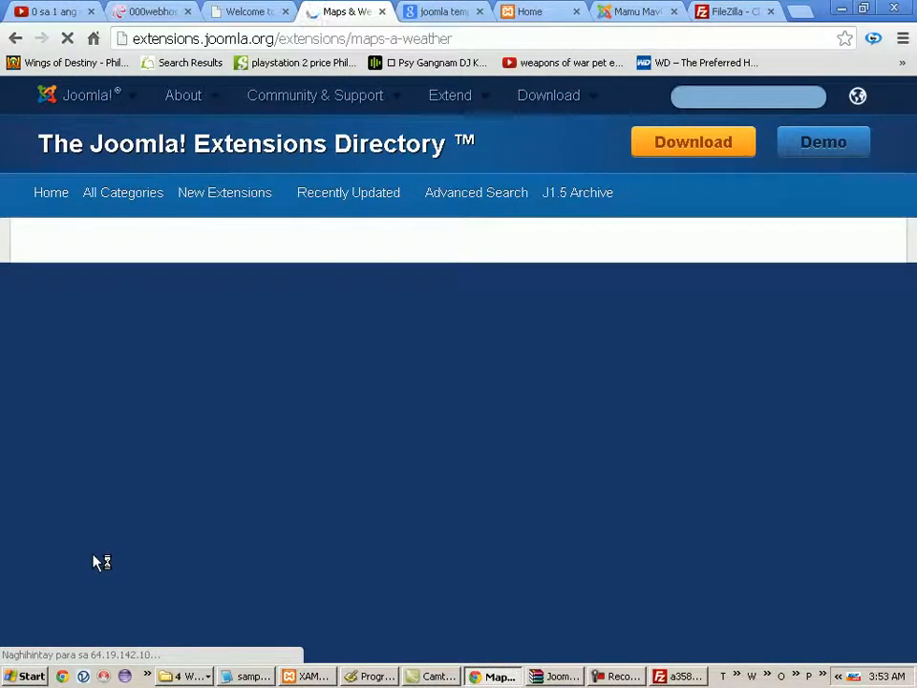
{"action": "scroll", "coordinate": [393, 460], "scroll_direction": "down", "scroll_amount": 3}
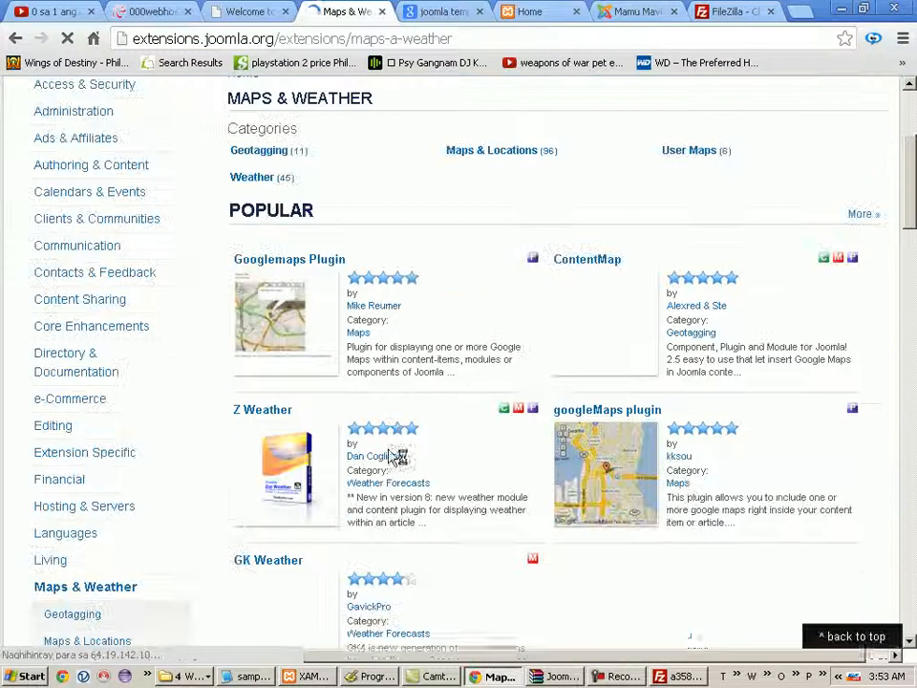
{"action": "left_click", "coordinate": [292, 320]}
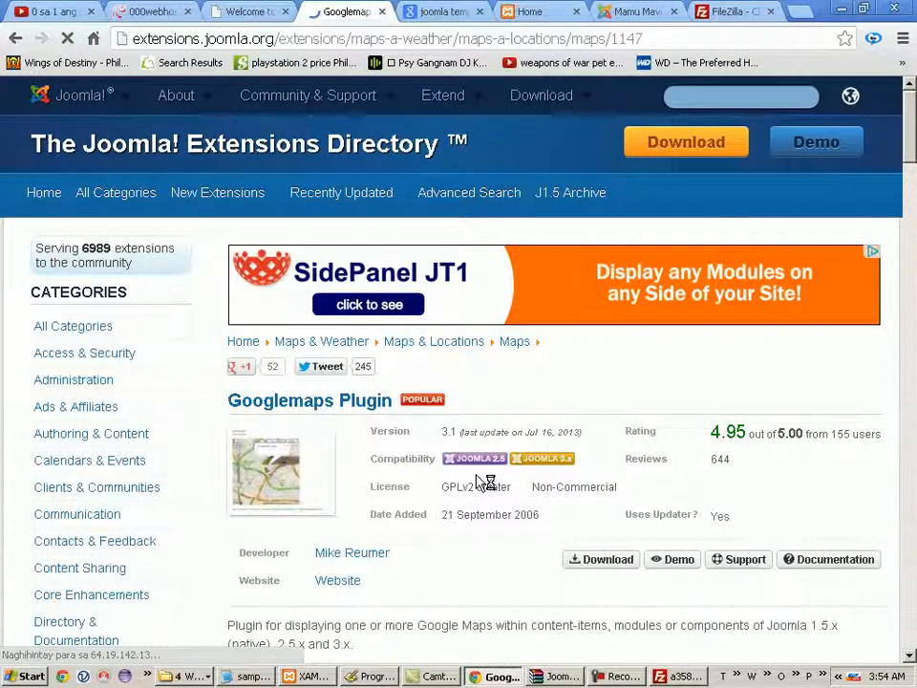
{"action": "left_click_drag", "start_coordinate": [532, 487], "coordinate": [599, 489]}
{"action": "left_click", "coordinate": [603, 558]}
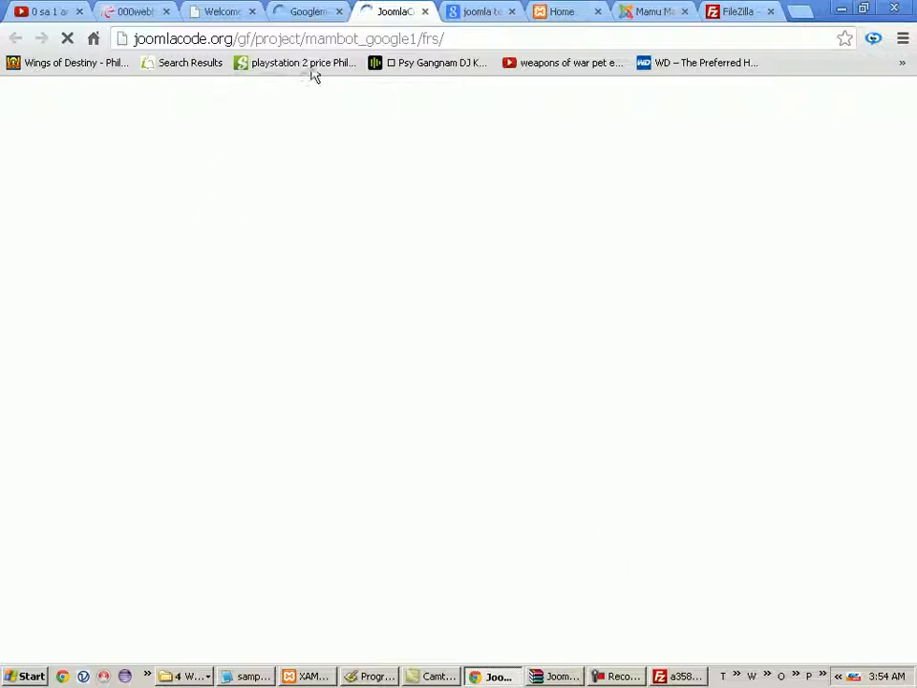
- Return to the Googlemaps Plugin page, read its description and open the Photos & Images category
{"action": "left_click", "coordinate": [311, 13]}
{"action": "scroll", "coordinate": [232, 452], "scroll_direction": "down", "scroll_amount": 3}
{"action": "scroll", "coordinate": [233, 452], "scroll_direction": "down", "scroll_amount": 3}
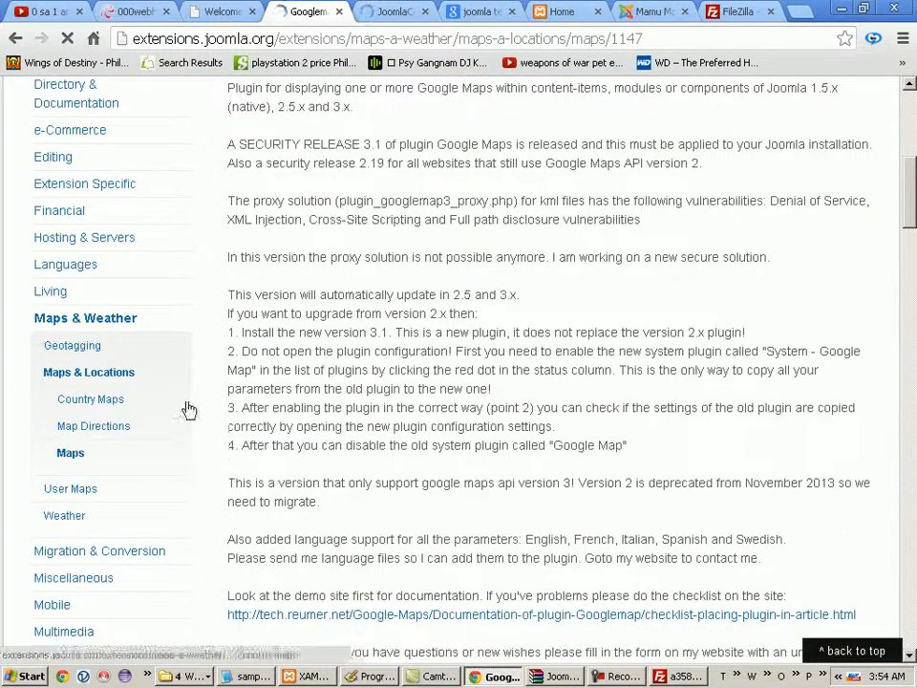
{"action": "scroll", "coordinate": [213, 453], "scroll_direction": "down", "scroll_amount": 2}
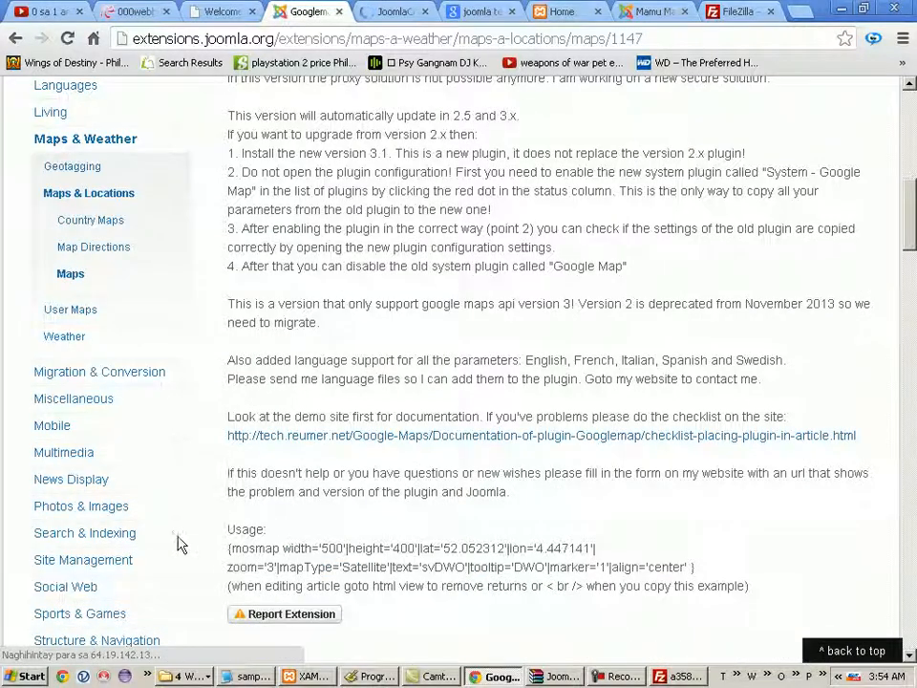
{"action": "left_click", "coordinate": [75, 487]}
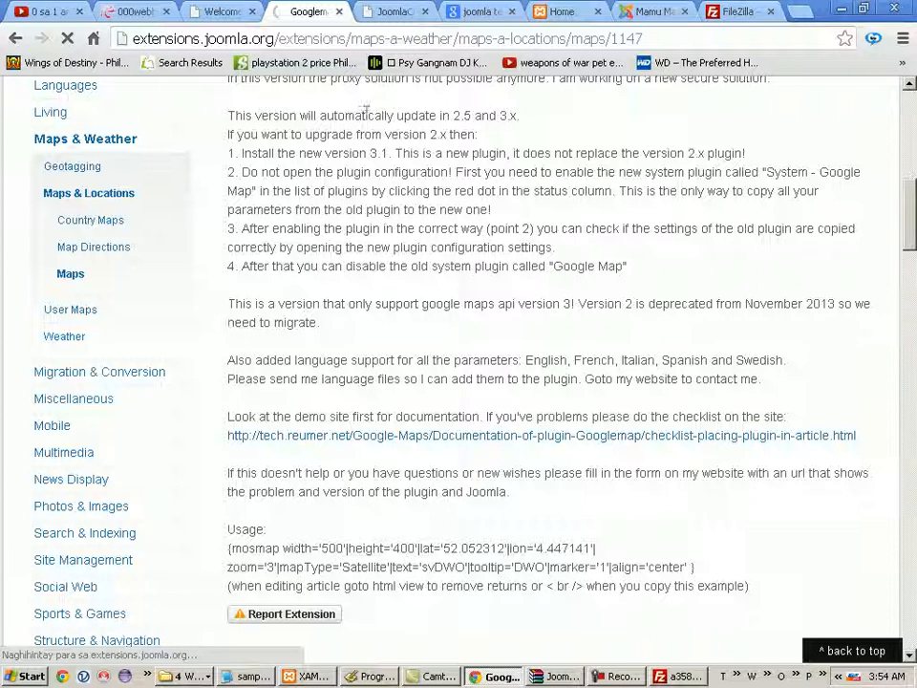
- Download plugin_googlemap_J15.v3.1.zip from the plugin's JoomlaCode releases page
{"action": "left_click", "coordinate": [398, 14]}
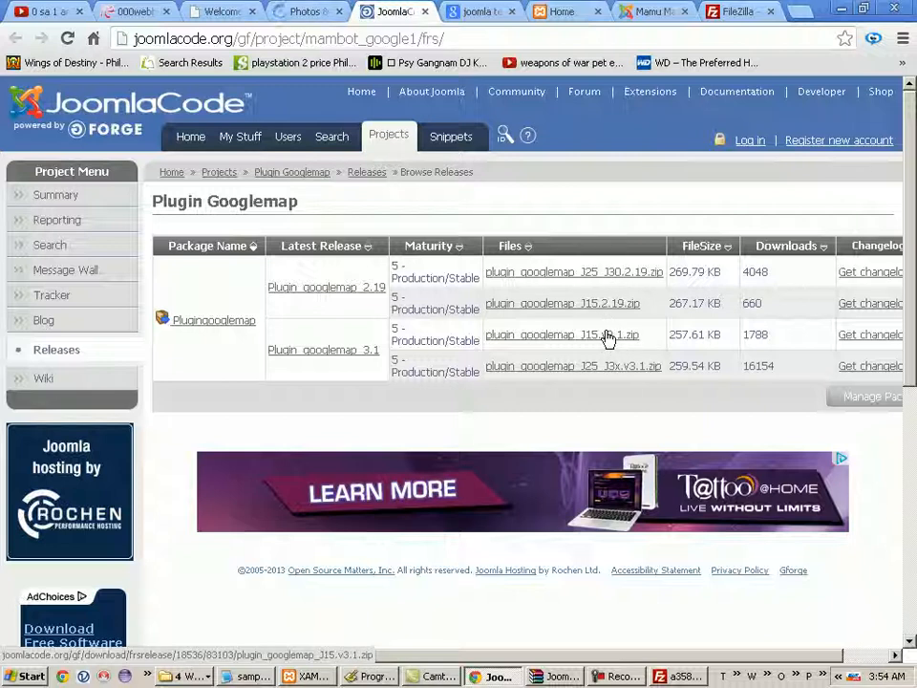
{"action": "left_click", "coordinate": [525, 336]}
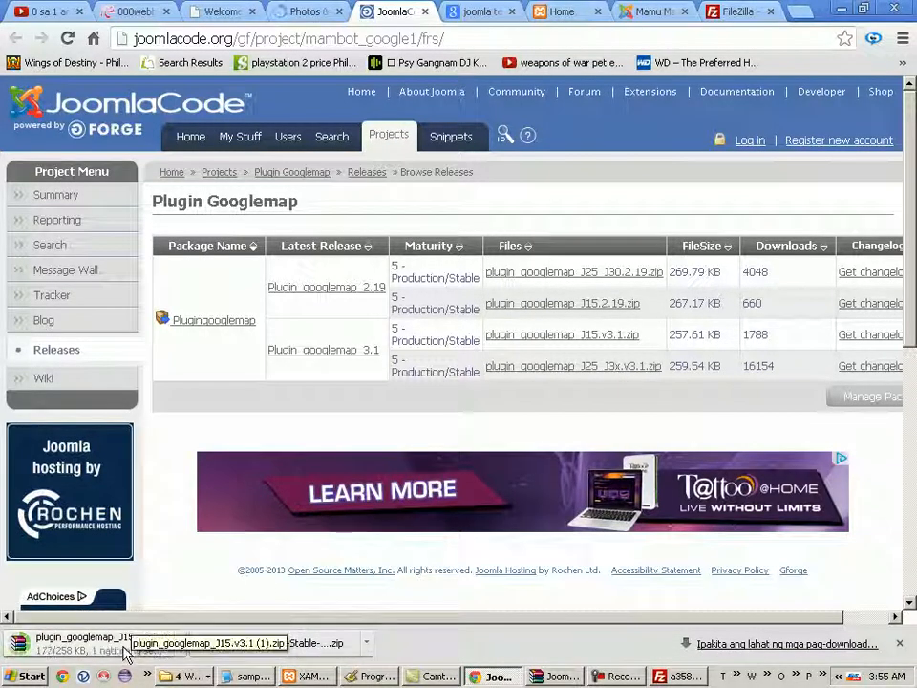
- Return to the extensions directory and look through the popular, new and recently updated Photos & Images extensions
{"action": "left_click", "coordinate": [324, 11]}
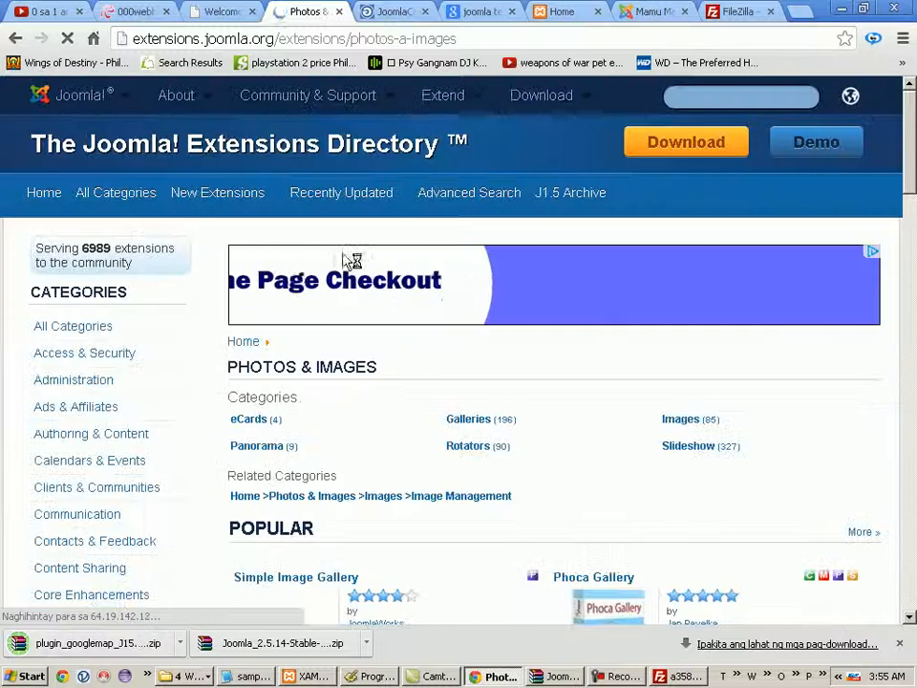
{"action": "scroll", "coordinate": [358, 308], "scroll_direction": "down", "scroll_amount": 3}
{"action": "scroll", "coordinate": [460, 351], "scroll_direction": "down", "scroll_amount": 5}
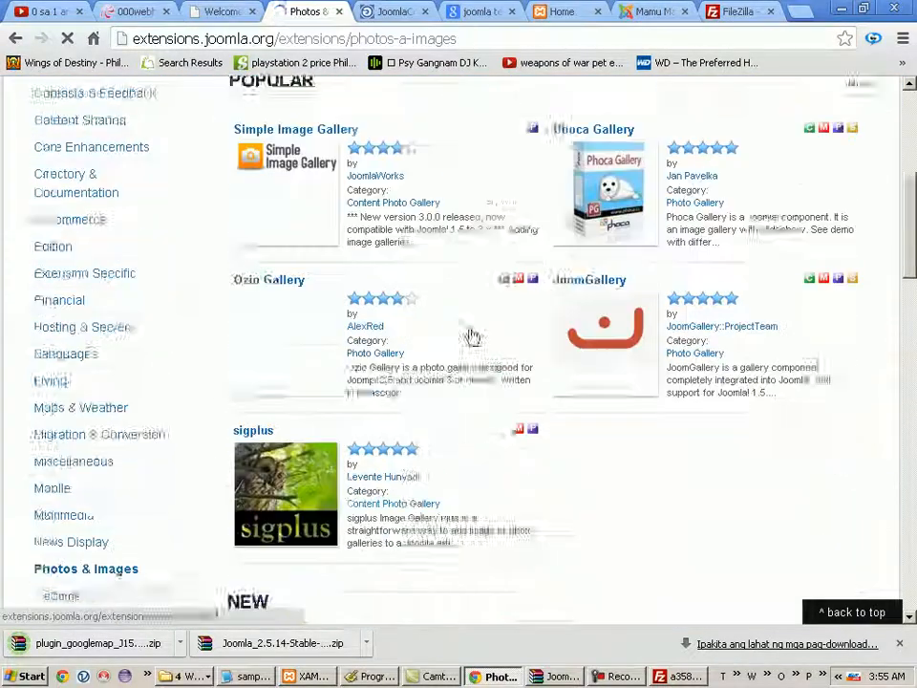
{"action": "scroll", "coordinate": [477, 382], "scroll_direction": "down", "scroll_amount": 3}
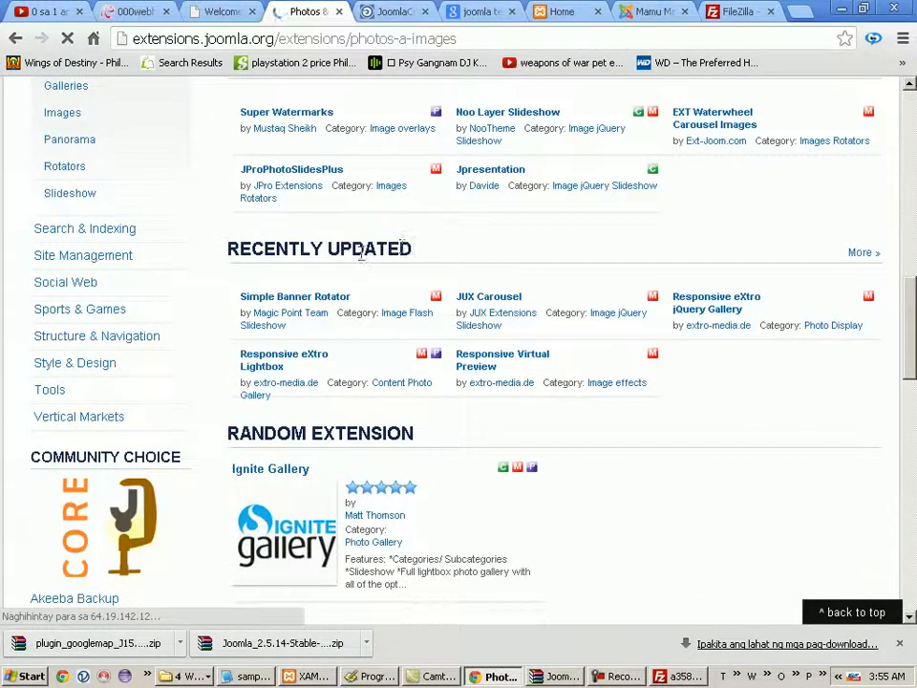
{"action": "scroll", "coordinate": [363, 296], "scroll_direction": "up", "scroll_amount": 3}
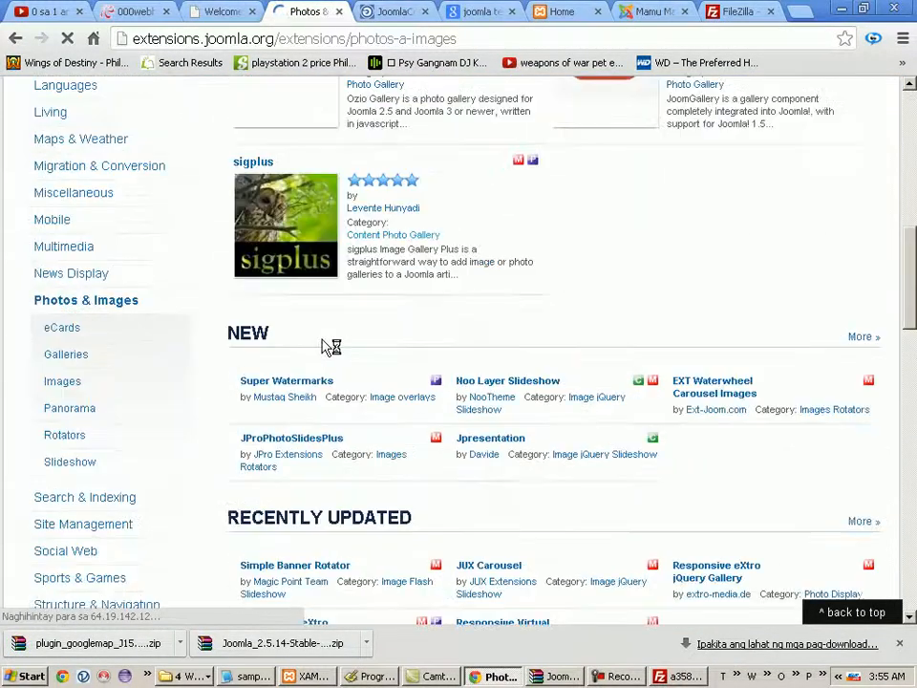
- Look through the Images subcategory of Photos & Images and open the Galleries subcategory
{"action": "left_click", "coordinate": [63, 386]}
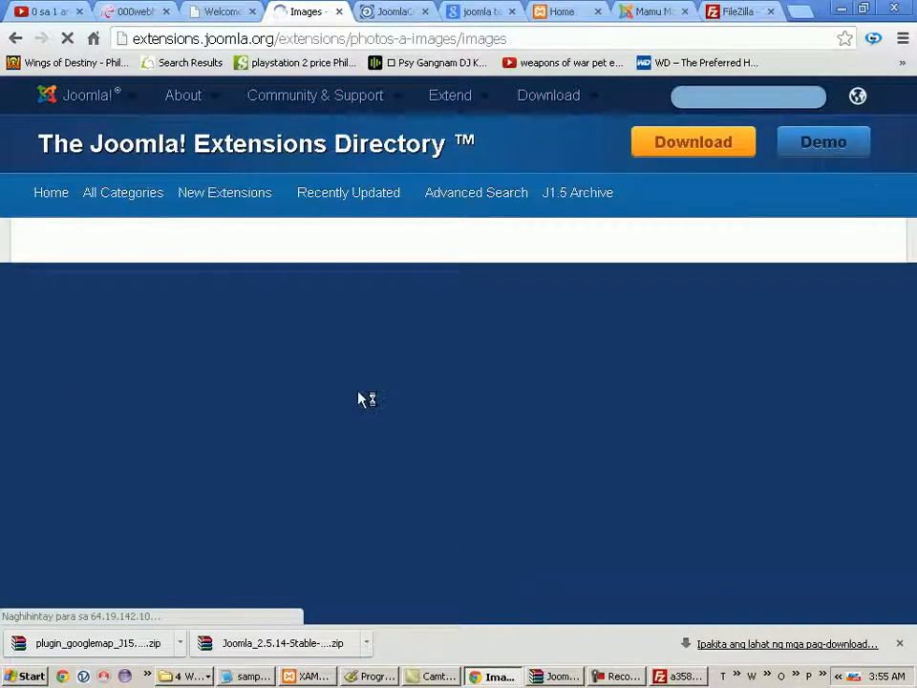
{"action": "scroll", "coordinate": [418, 369], "scroll_direction": "down", "scroll_amount": 3}
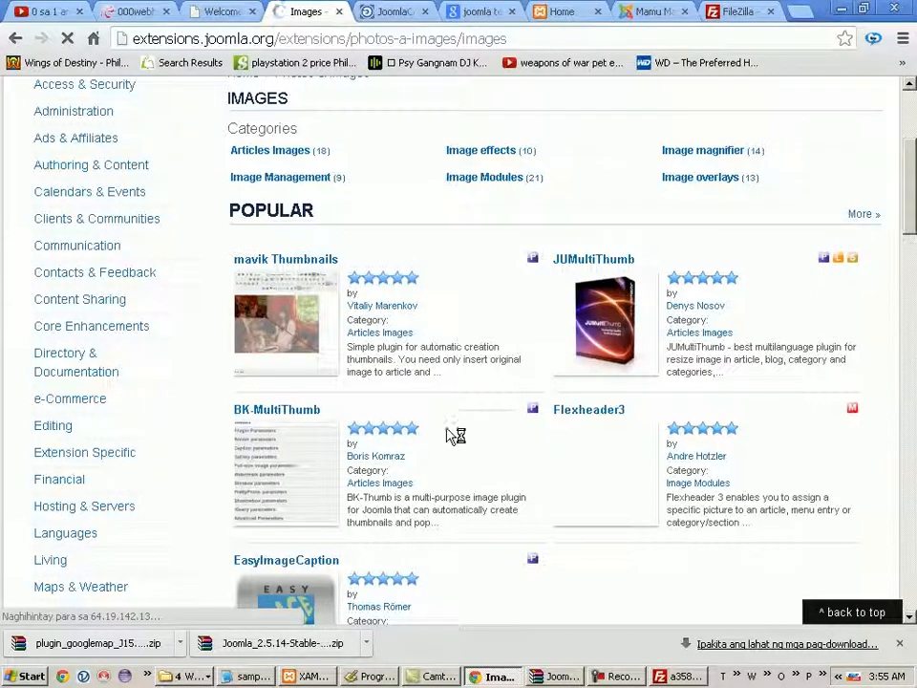
{"action": "scroll", "coordinate": [483, 459], "scroll_direction": "down", "scroll_amount": 4}
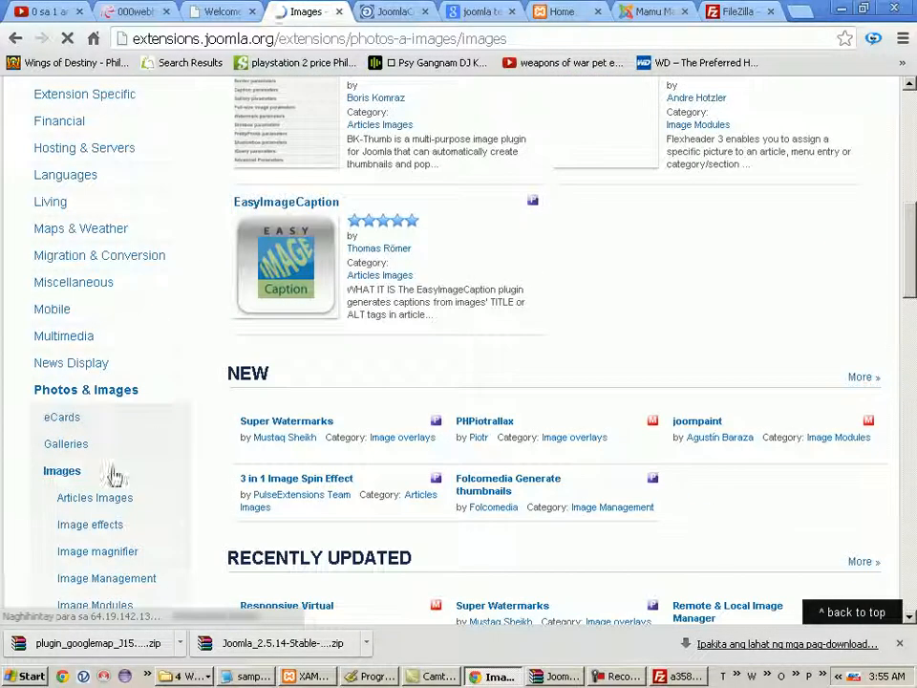
{"action": "scroll", "coordinate": [174, 470], "scroll_direction": "down", "scroll_amount": 1}
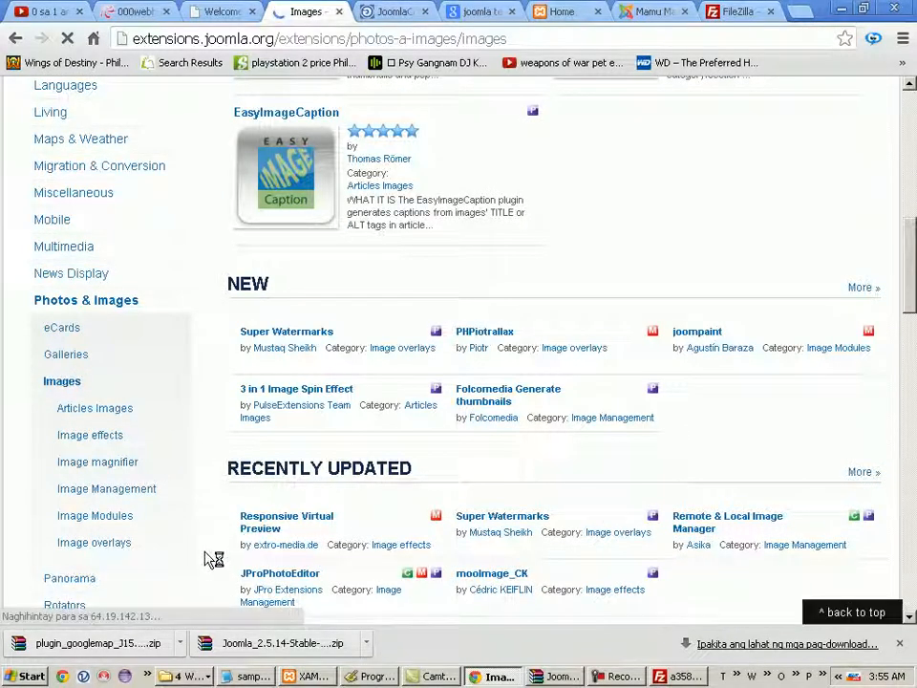
{"action": "left_click", "coordinate": [66, 361]}
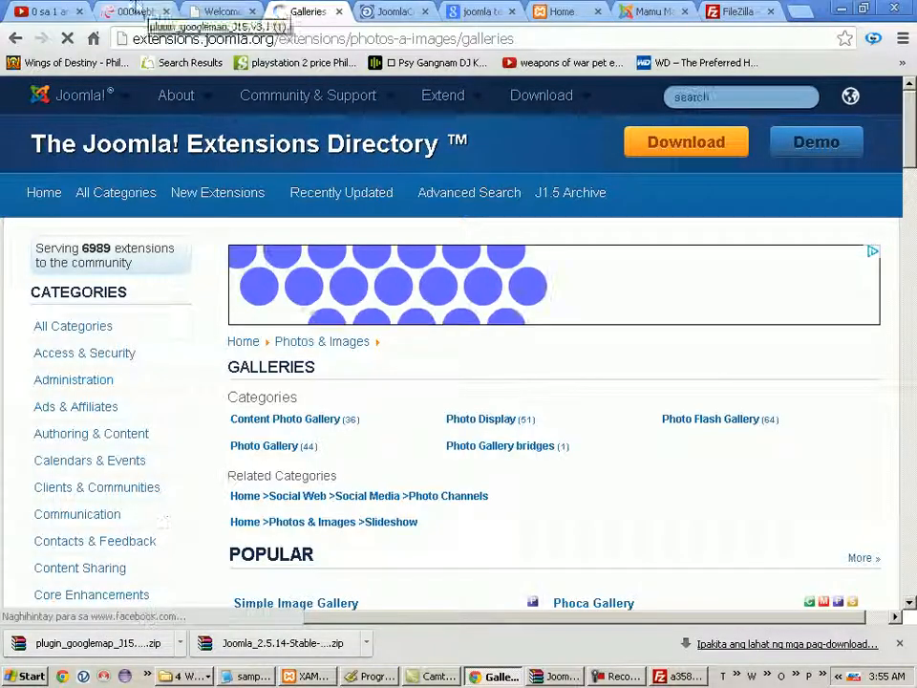
- Switch to the local localhost/joomla25 site and examine its address and the Home and About Us headings
{"action": "left_click", "coordinate": [565, 11]}
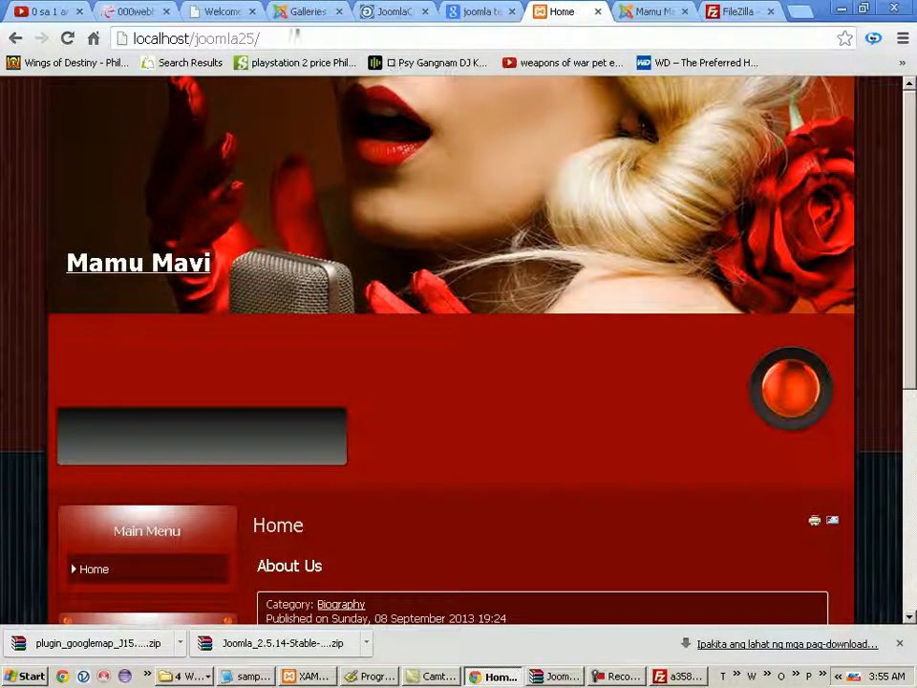
{"action": "left_click_drag", "start_coordinate": [285, 38], "coordinate": [194, 39]}
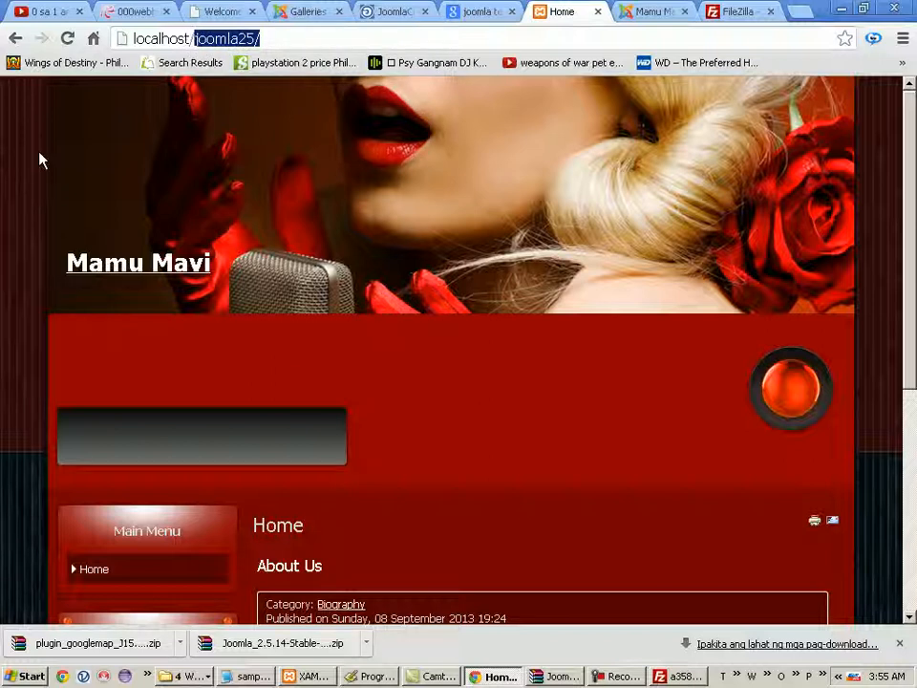
{"action": "left_click", "coordinate": [471, 549]}
{"action": "scroll", "coordinate": [477, 541], "scroll_direction": "down", "scroll_amount": 2}
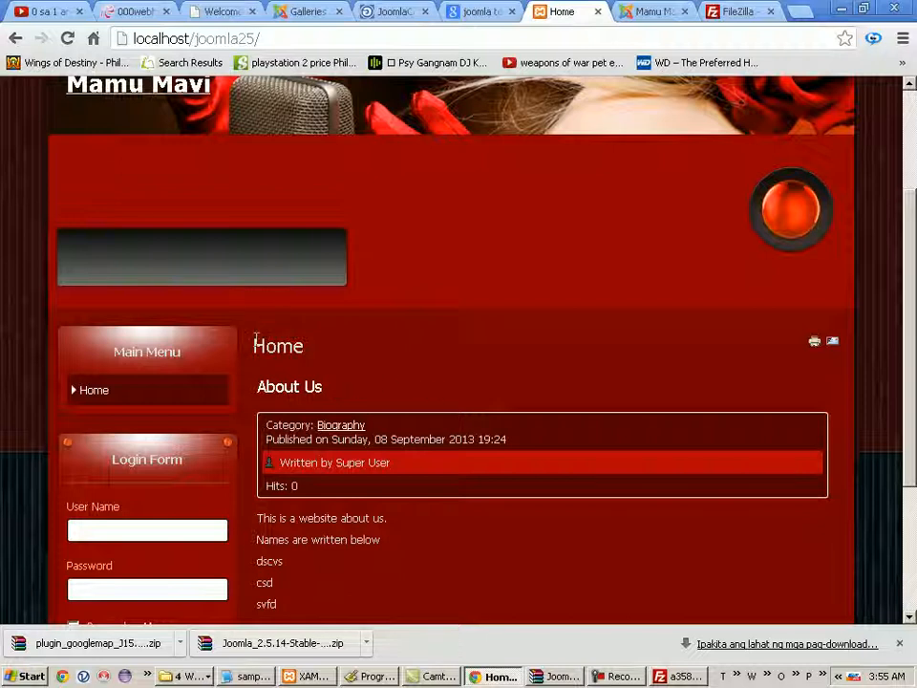
{"action": "left_click_drag", "start_coordinate": [256, 336], "coordinate": [508, 369]}
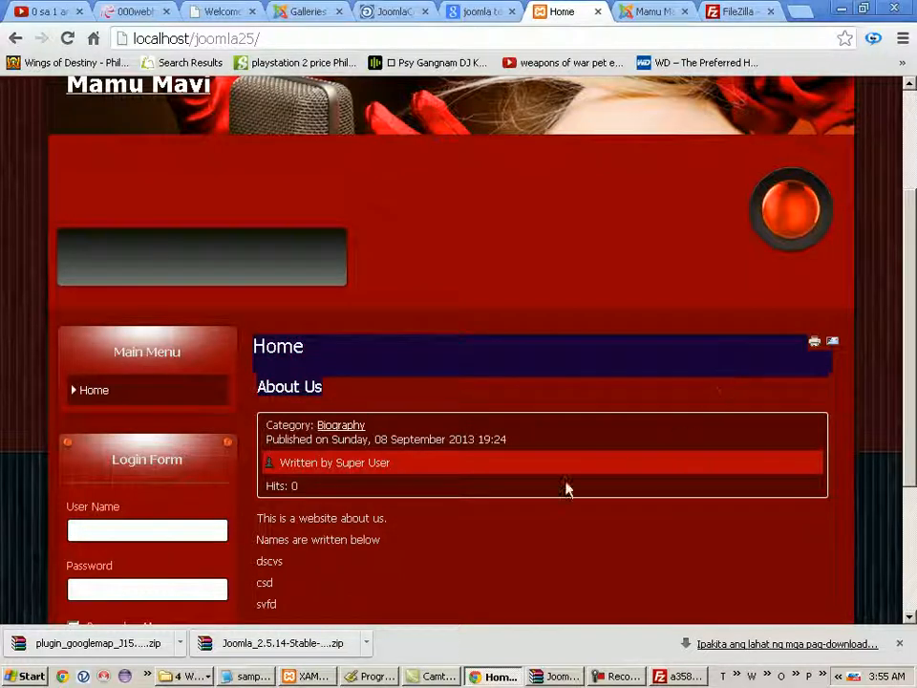
{"action": "scroll", "coordinate": [427, 235], "scroll_direction": "up", "scroll_amount": 3}
{"action": "scroll", "coordinate": [360, 307], "scroll_direction": "down", "scroll_amount": 3}
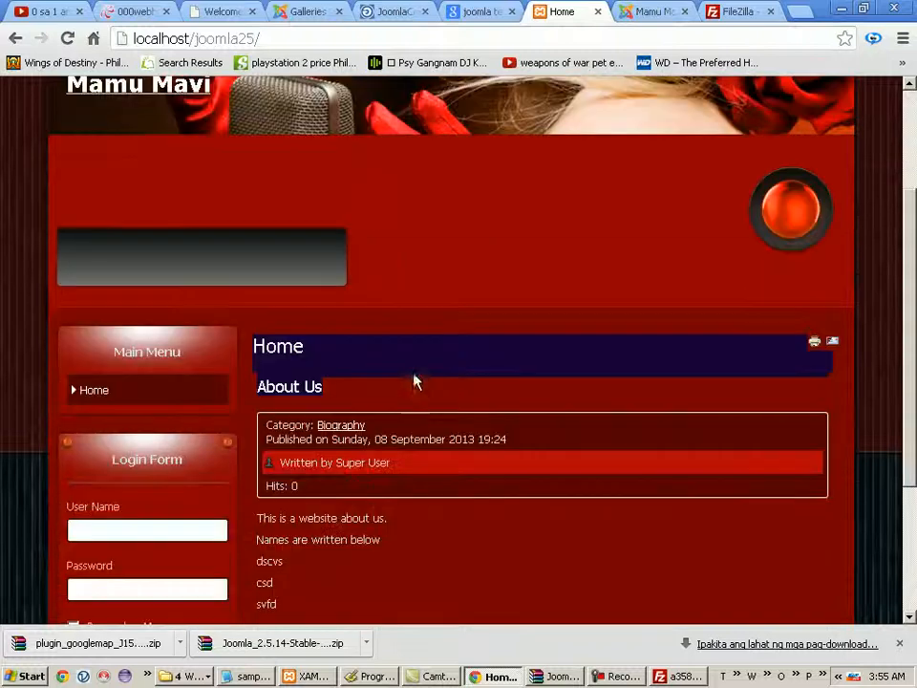
{"action": "left_click", "coordinate": [251, 356]}
{"action": "left_click_drag", "start_coordinate": [251, 349], "coordinate": [681, 380]}
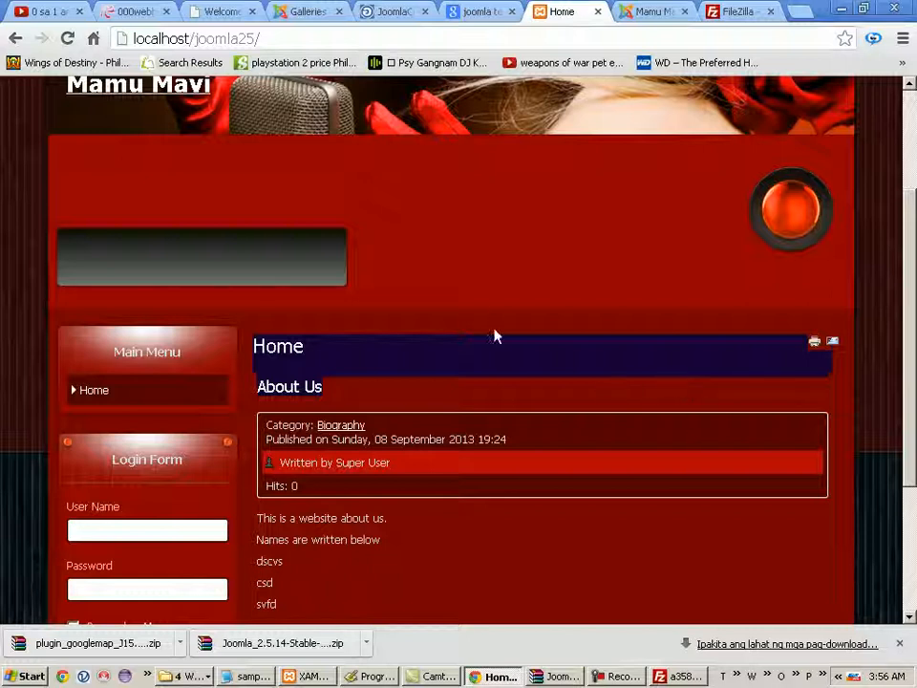
- Replace joomla25 in the local site address with first_joomla and load localhost/first_joomla
{"action": "left_click", "coordinate": [254, 35]}
{"action": "left_click_drag", "start_coordinate": [254, 35], "coordinate": [195, 34]}
{"action": "type", "text": "first_"}
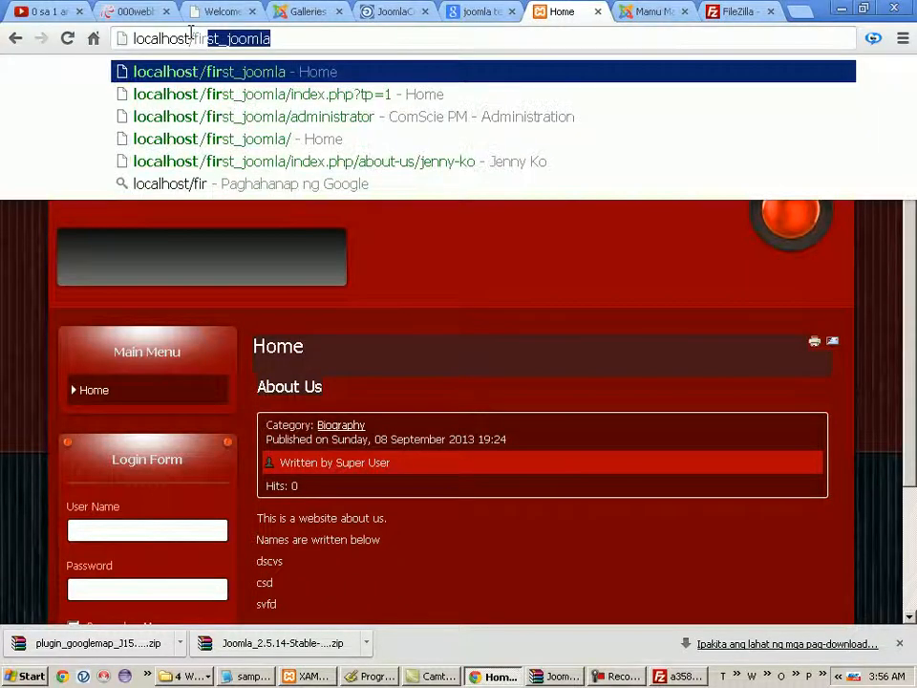
{"action": "left_click", "coordinate": [274, 72]}
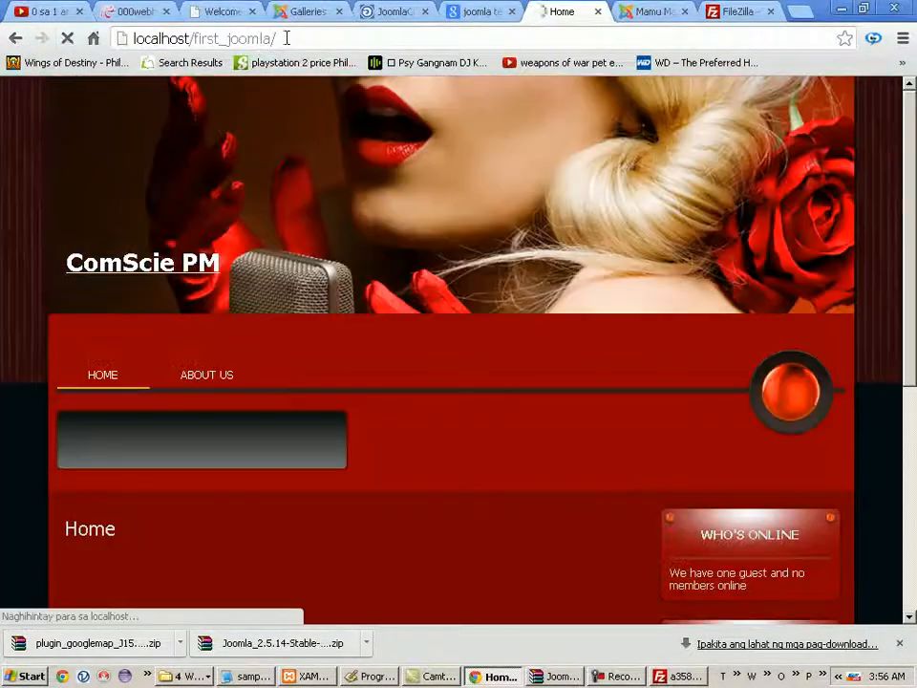
{"action": "left_click_drag", "start_coordinate": [283, 38], "coordinate": [206, 38]}
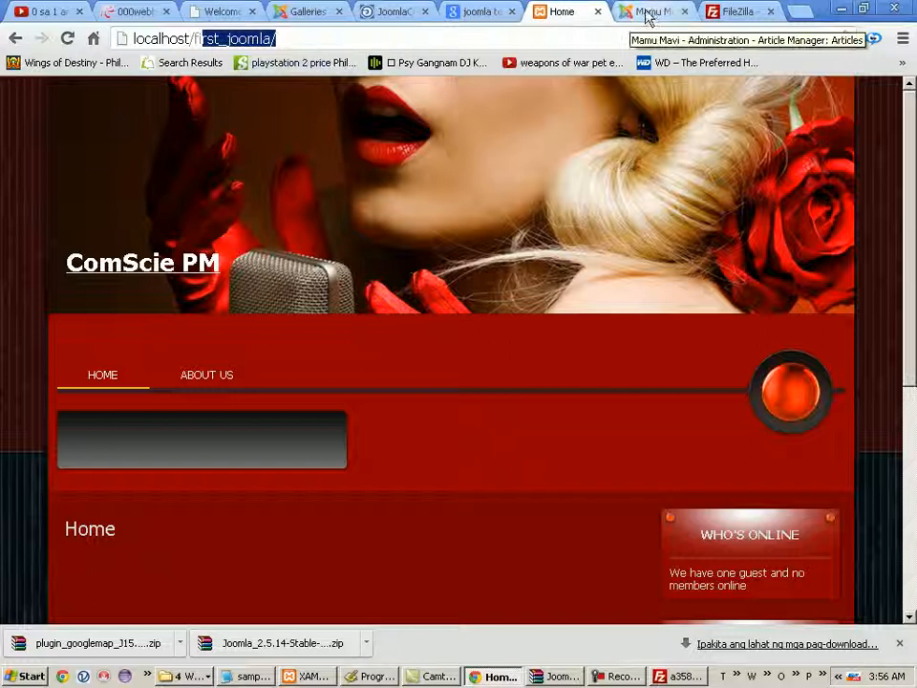
{"action": "left_click", "coordinate": [312, 39]}
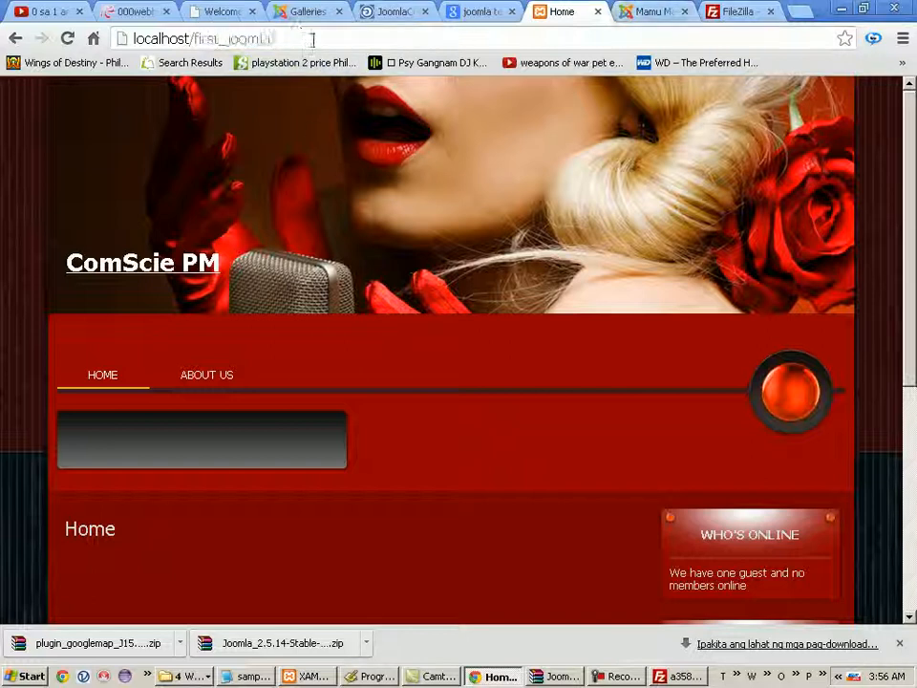
- Switch to the joomla25 administration page and log out of it
{"action": "left_click", "coordinate": [650, 14]}
{"action": "left_click", "coordinate": [201, 40]}
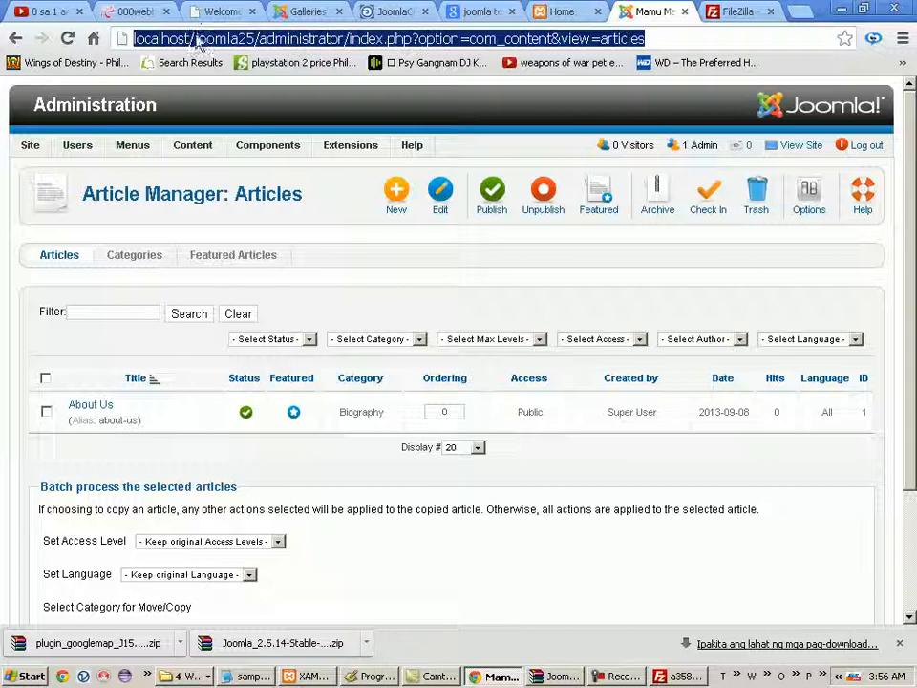
{"action": "left_click", "coordinate": [857, 147]}
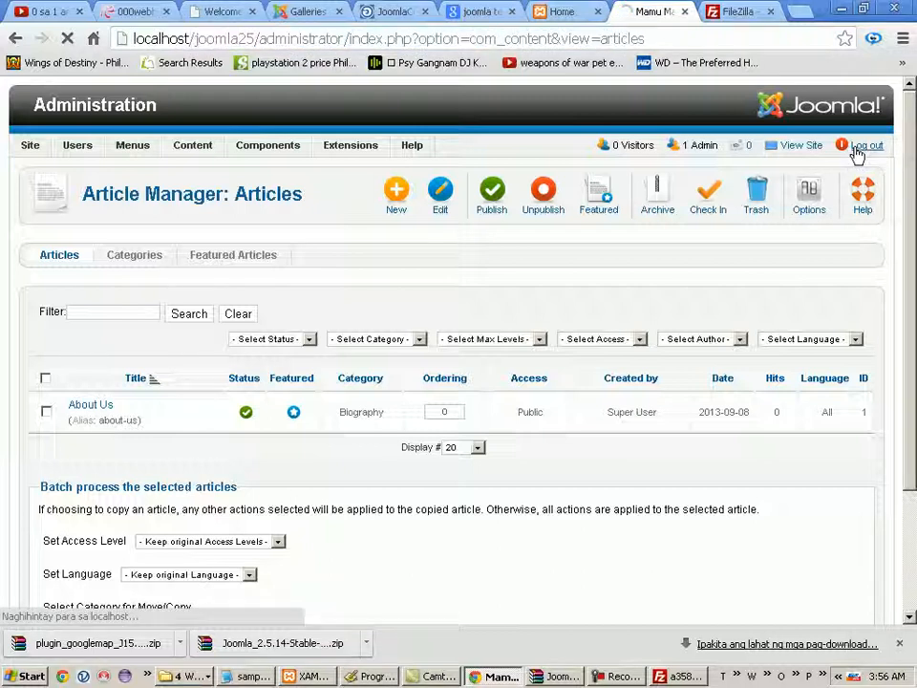
- Load the administrator login page at localhost/first_joomla/administrator
{"action": "left_click", "coordinate": [200, 44]}
{"action": "left_click", "coordinate": [197, 40]}
{"action": "left_click_drag", "start_coordinate": [196, 40], "coordinate": [449, 63]}
{"action": "type", "text": "first_joomla/administrator"}
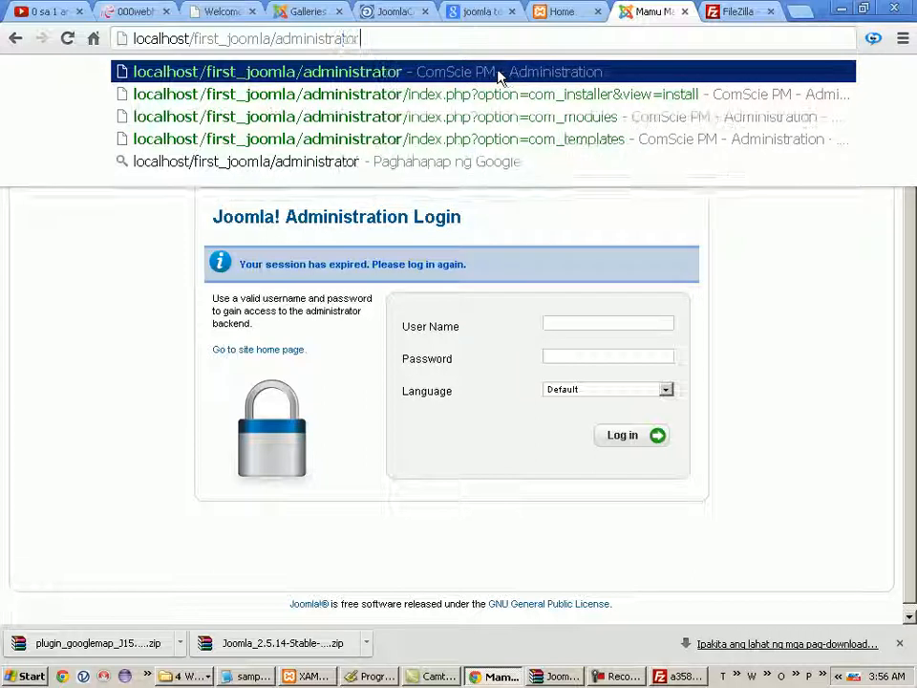
{"action": "key", "text": "Return"}
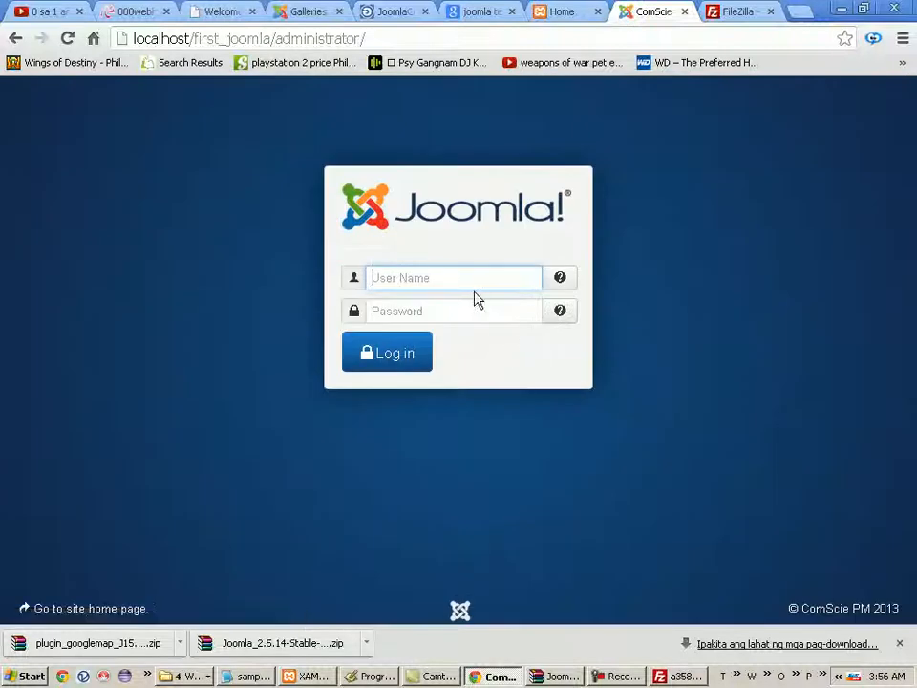
- Log in to the first_joomla administration with the administrator's user name and password
{"action": "left_click", "coordinate": [469, 284]}
{"action": "type", "text": "mavicc"}
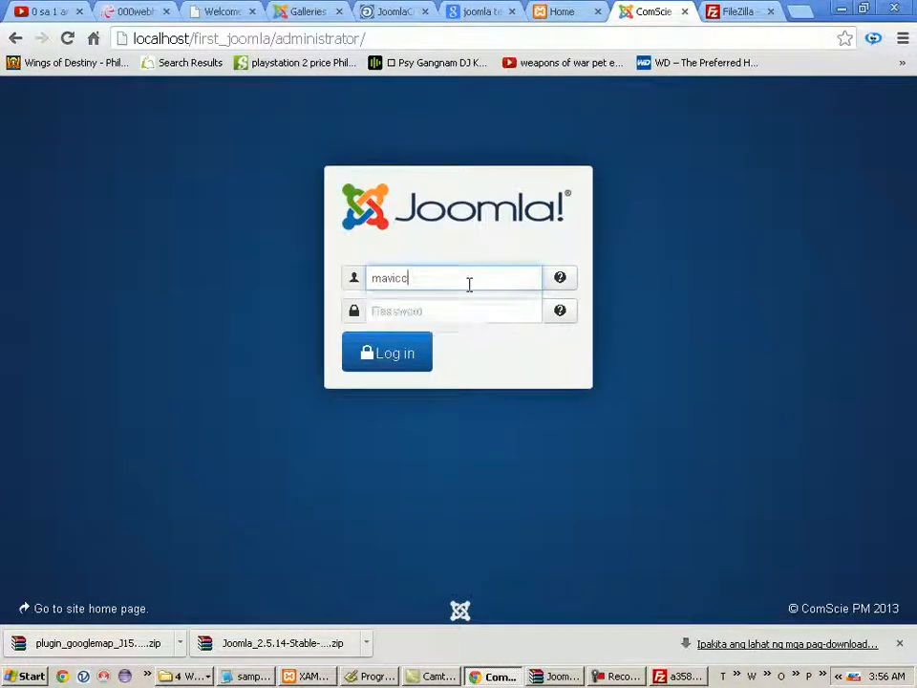
{"action": "key", "text": "BackSpace"}
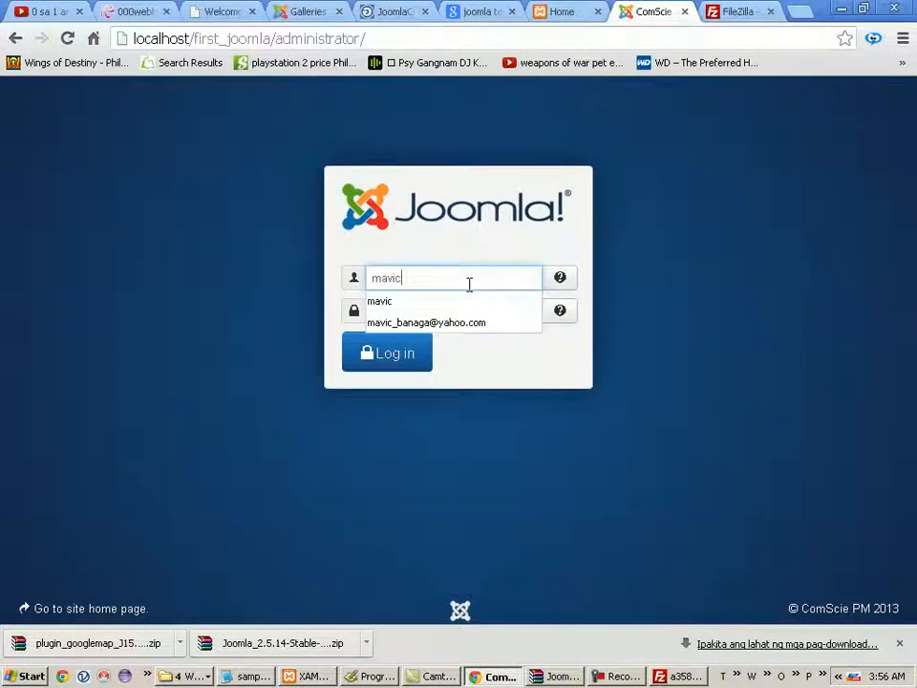
{"action": "key", "text": "Tab"}
{"action": "type", "text": "***"}
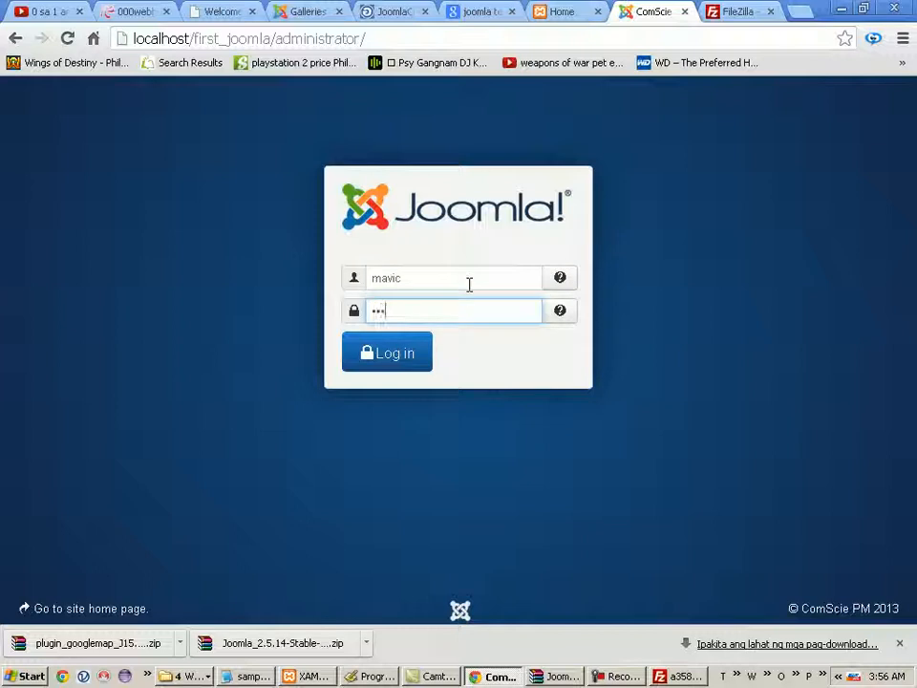
{"action": "type", "text": "*"}
{"action": "left_click", "coordinate": [396, 352]}
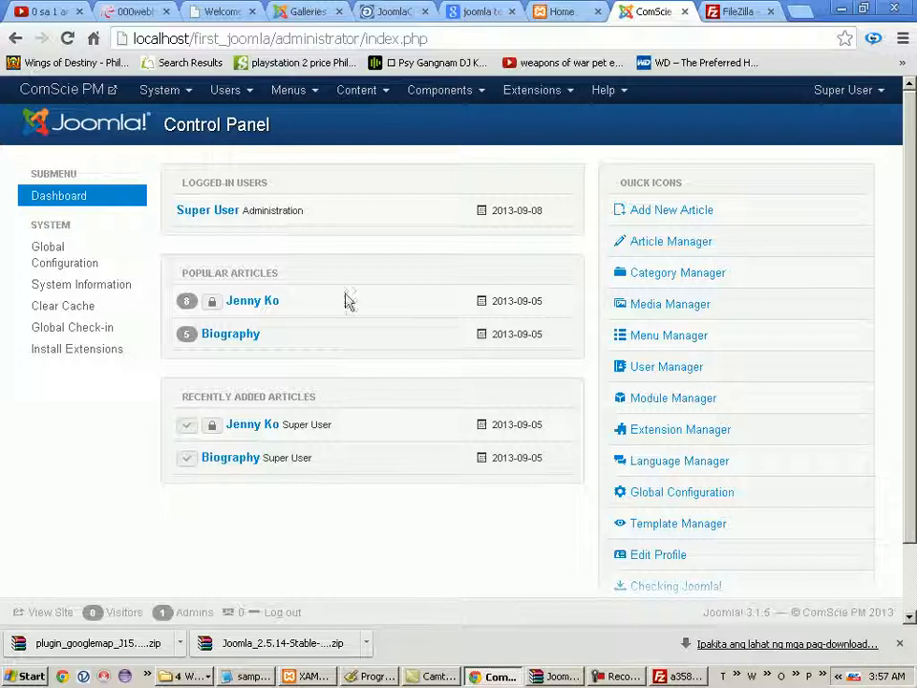
- Open the Extension Manager's Install page
{"action": "left_click", "coordinate": [532, 93]}
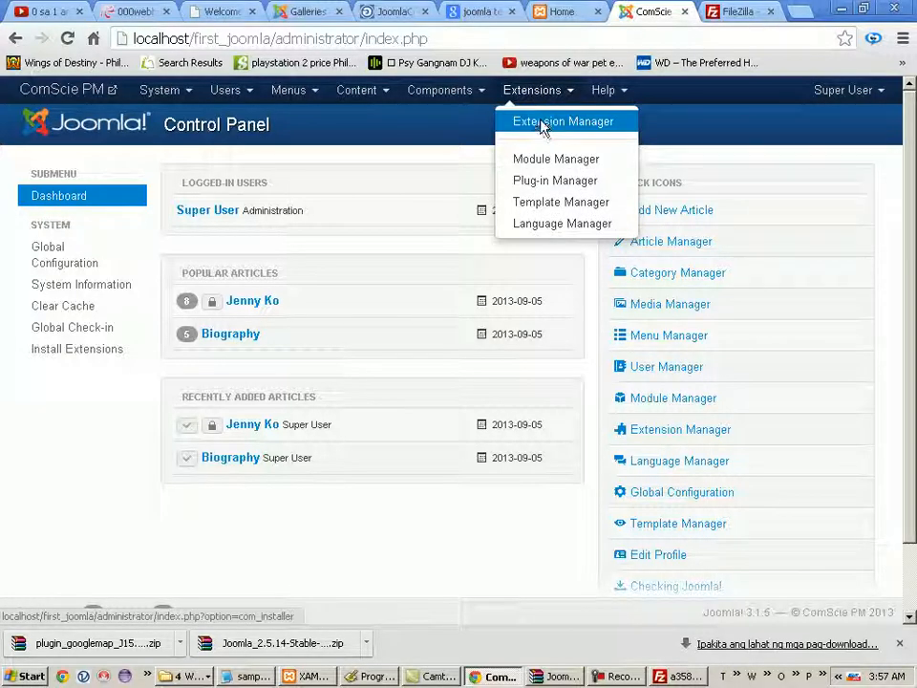
{"action": "left_click", "coordinate": [542, 124]}
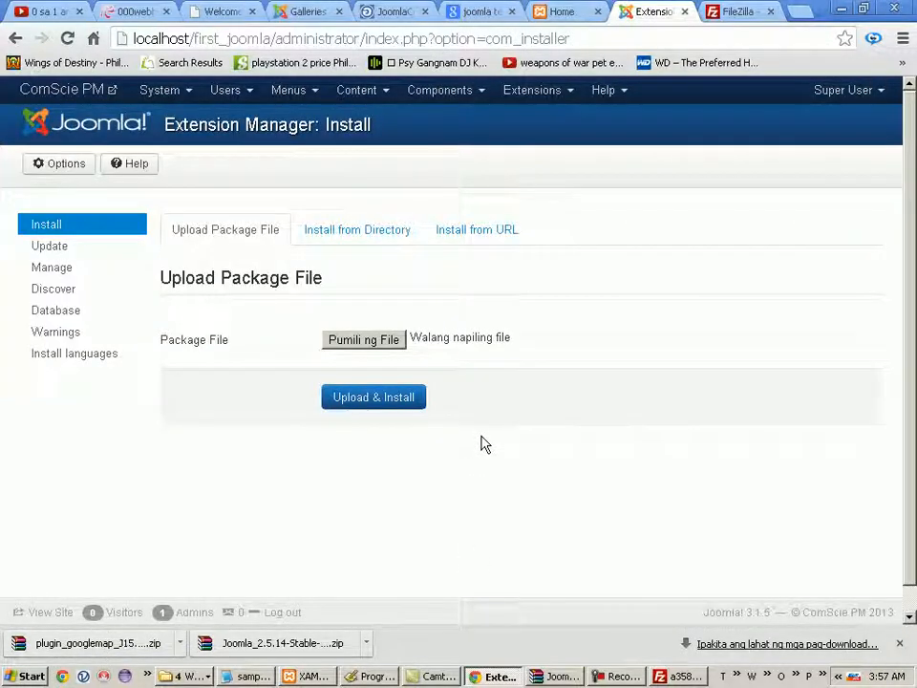
{"action": "left_click", "coordinate": [370, 341]}
{"action": "left_click_drag", "start_coordinate": [103, 275], "coordinate": [489, 284]}
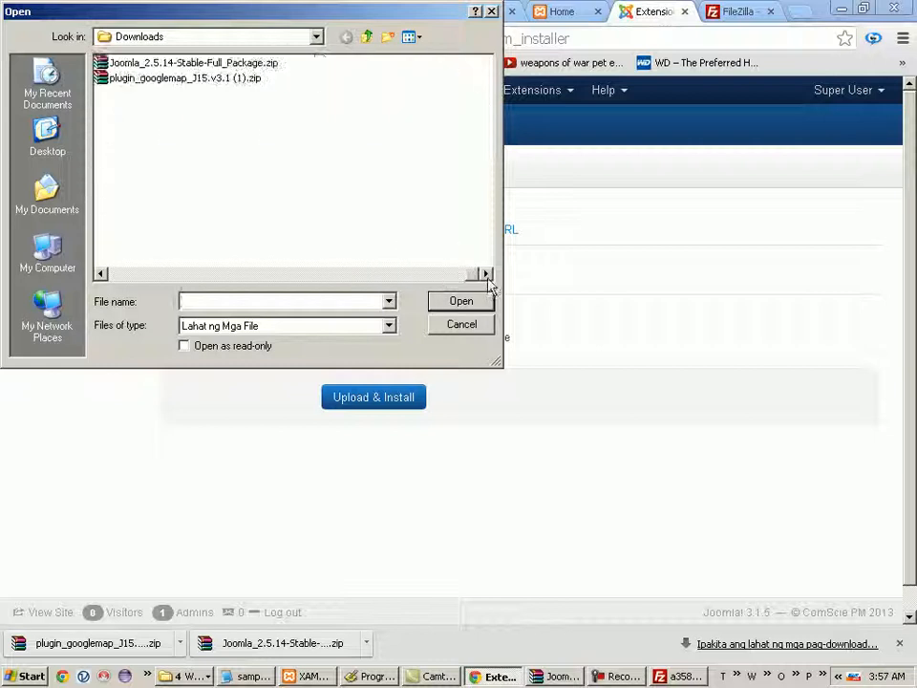
{"action": "left_click", "coordinate": [240, 79]}
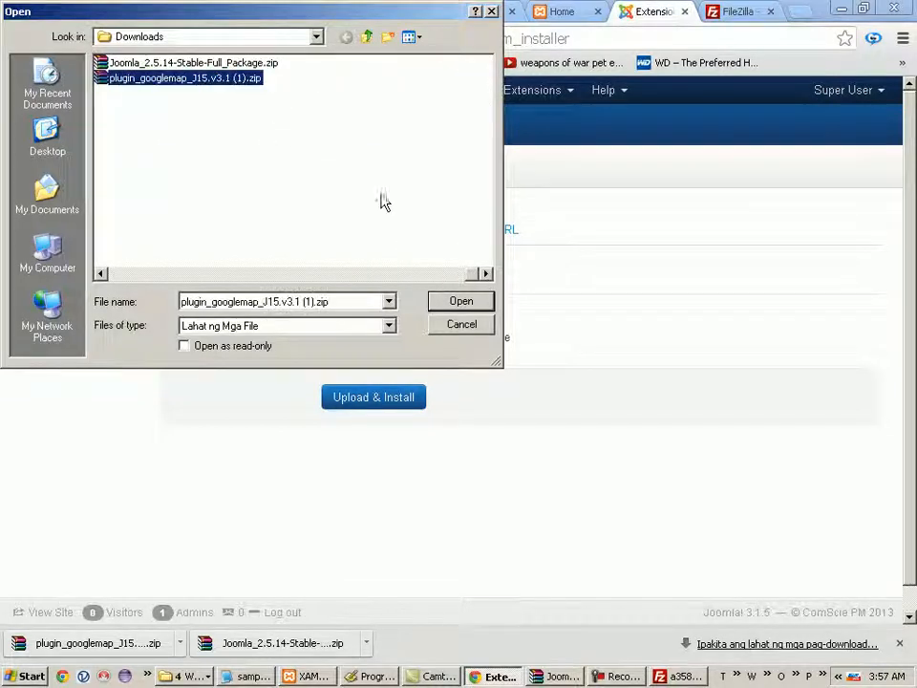
{"action": "left_click", "coordinate": [461, 302]}
{"action": "left_click", "coordinate": [421, 329]}
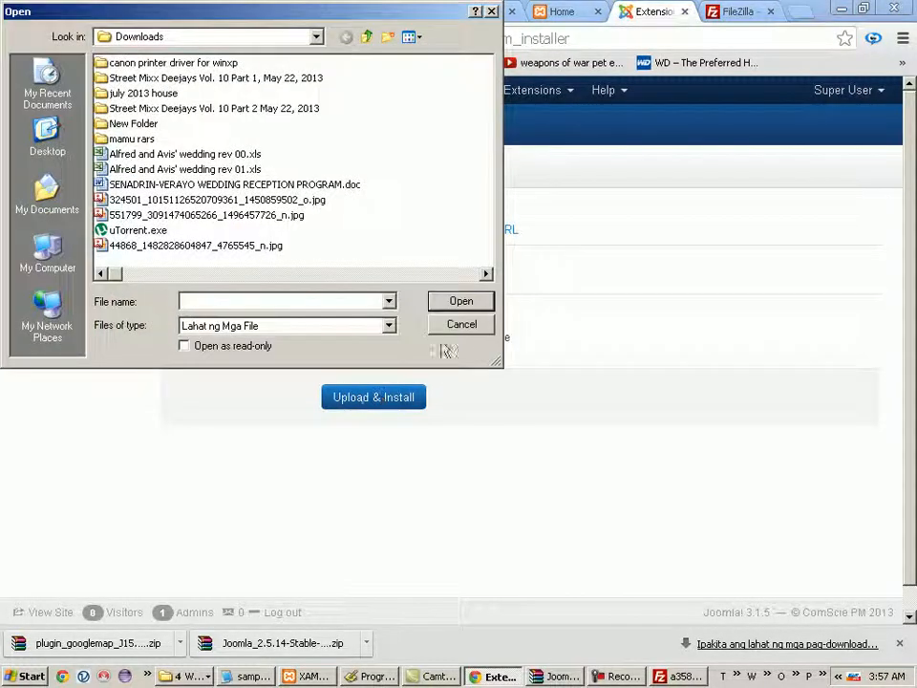
{"action": "left_click", "coordinate": [461, 325]}
- Choose plugin_googlemap_J15.v3.1 (1).zip from Downloads as the package file and start its upload and installation
{"action": "left_click", "coordinate": [378, 342]}
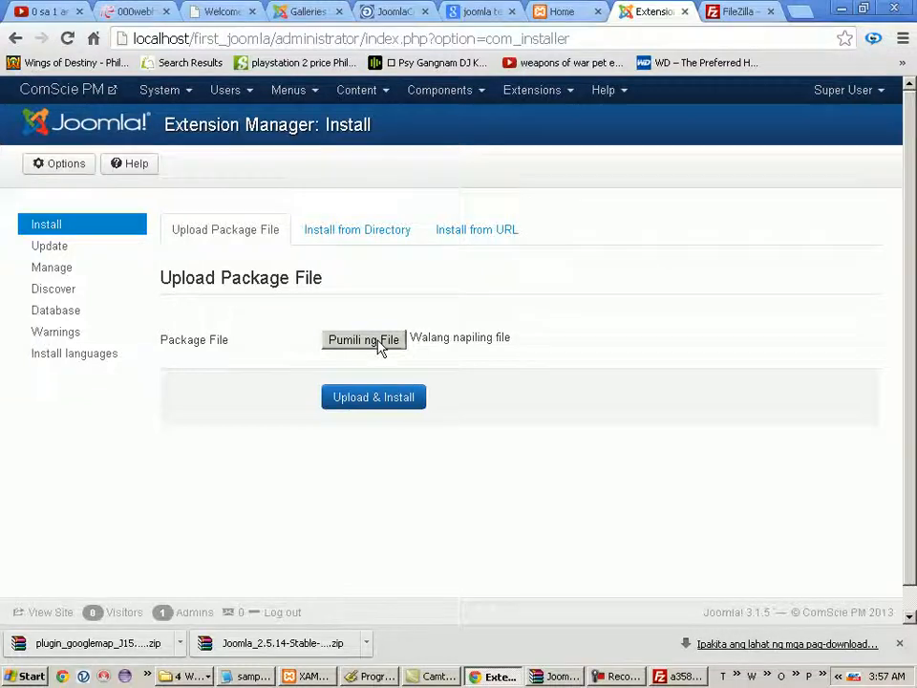
{"action": "left_click_drag", "start_coordinate": [118, 270], "coordinate": [486, 276]}
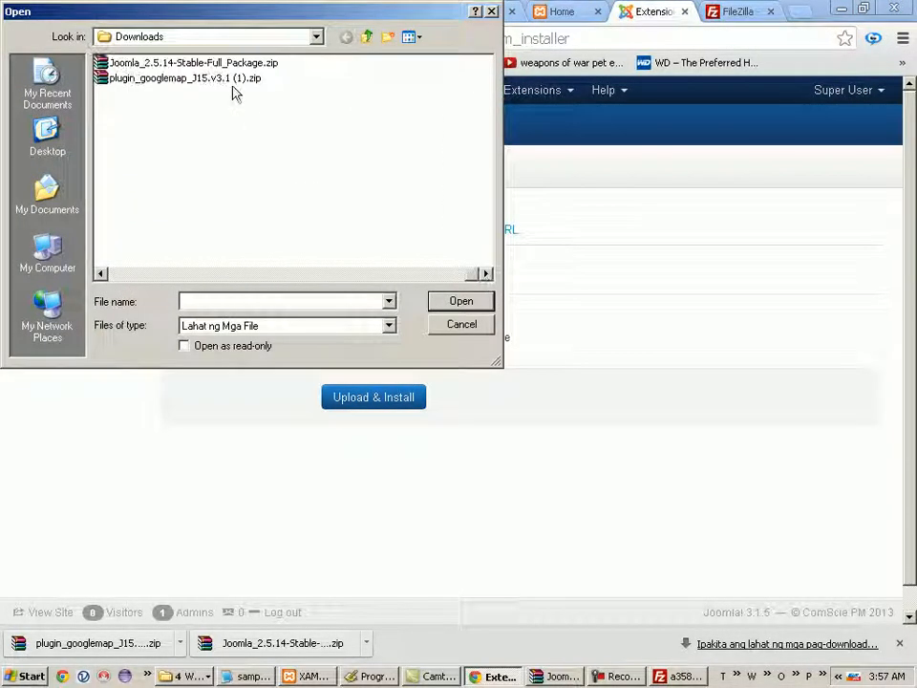
{"action": "left_click", "coordinate": [233, 82]}
{"action": "left_click", "coordinate": [457, 301]}
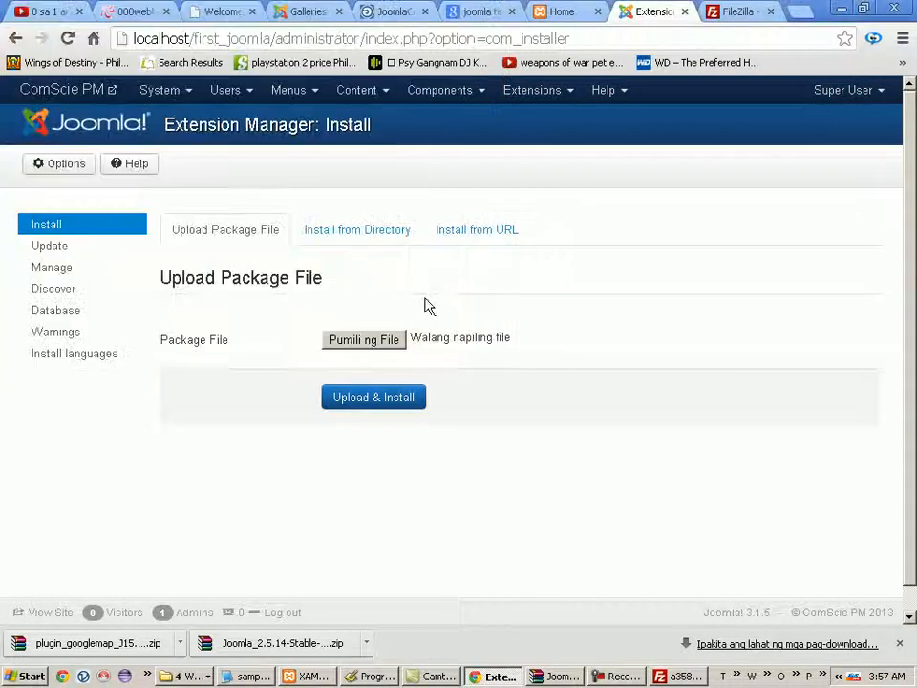
{"action": "left_click", "coordinate": [386, 400]}
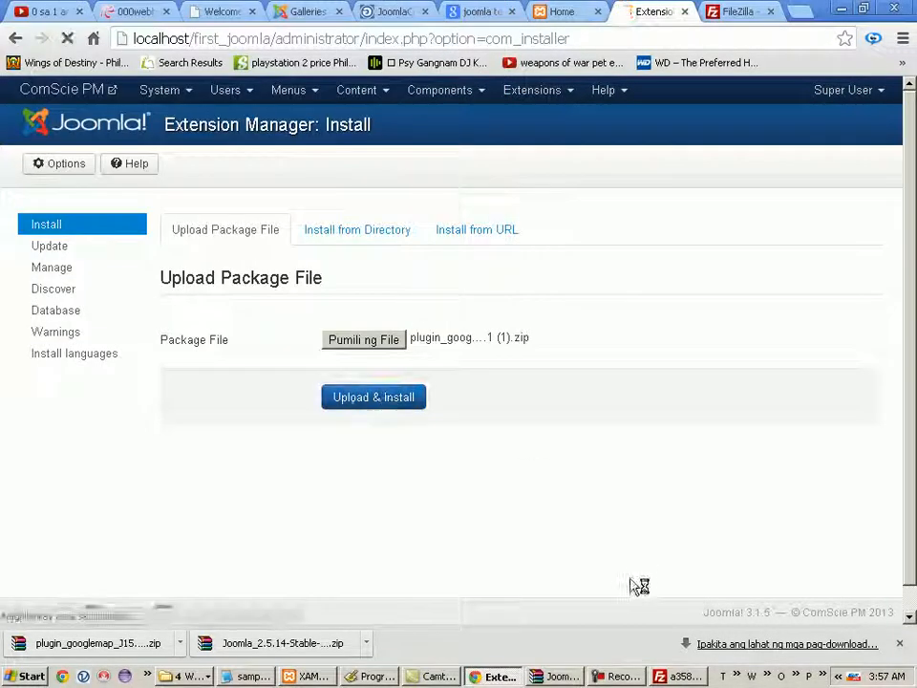
- Switch to FileZilla and overwrite the existing com_menus/index.html on the server with the local copy
{"action": "left_click", "coordinate": [679, 676]}
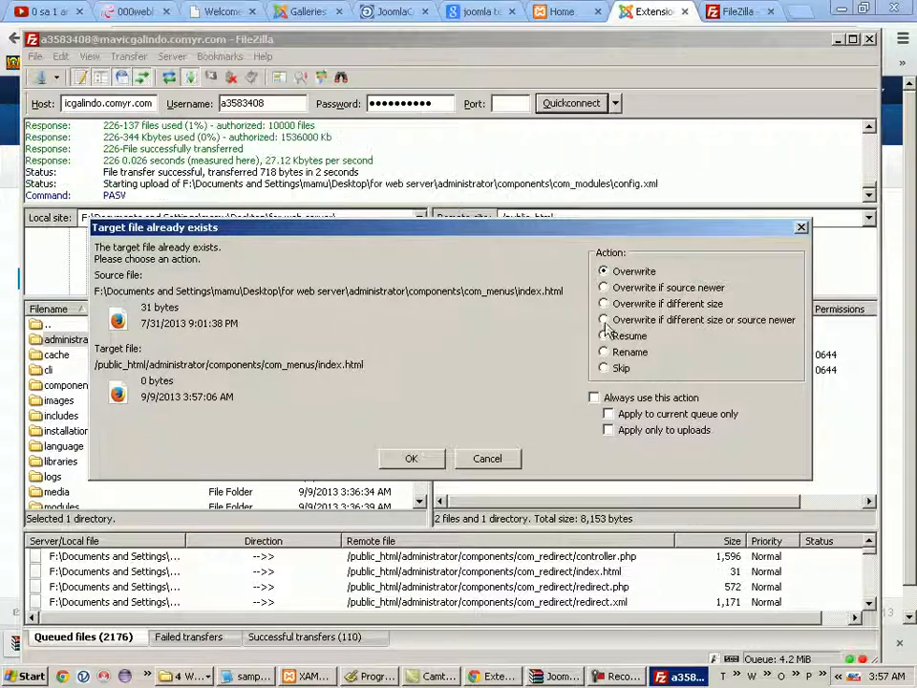
{"action": "left_click", "coordinate": [412, 460]}
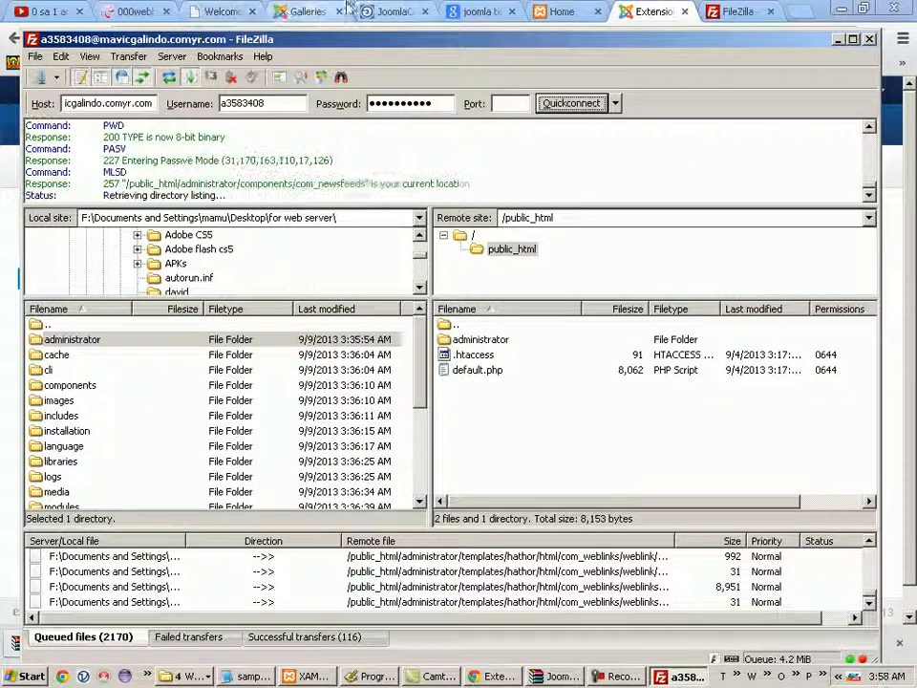
- Switch back to the browser and check the site's home page, the plugin installation result and the Plugin Googlemap releases on JoomlaCode
{"action": "left_click", "coordinate": [569, 11]}
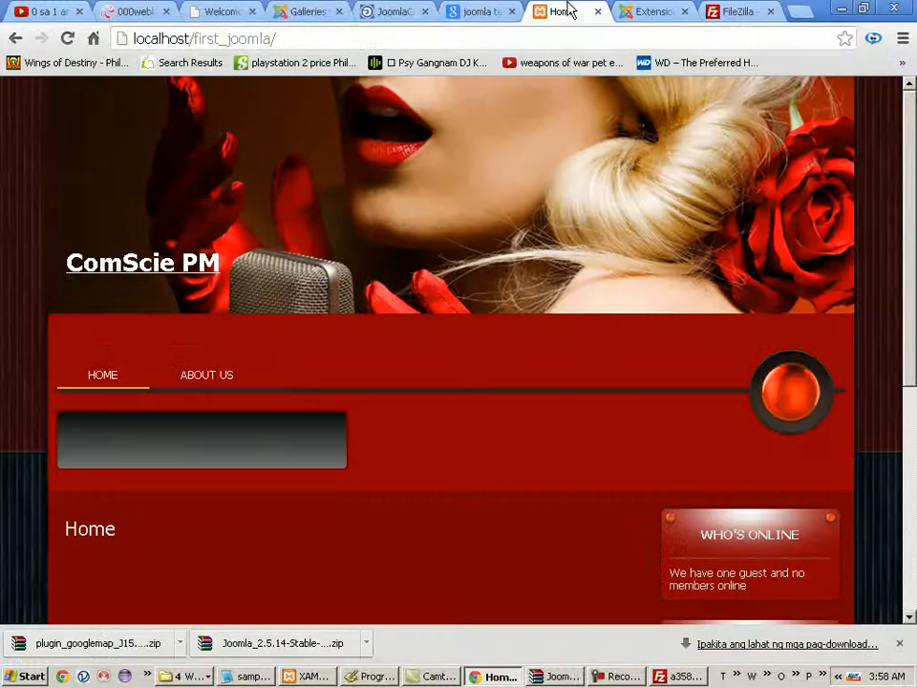
{"action": "left_click", "coordinate": [657, 10]}
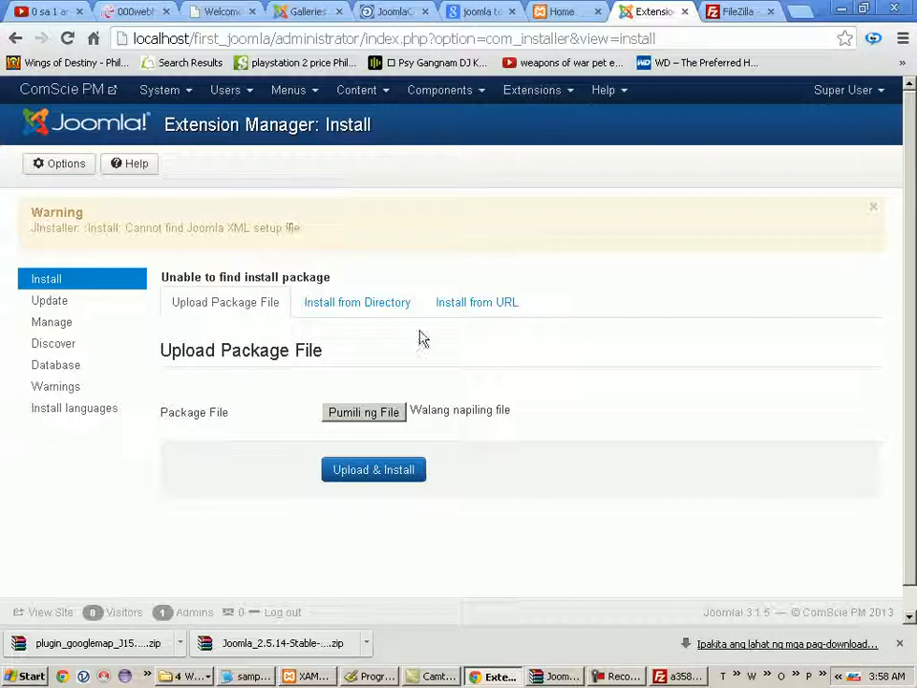
{"action": "left_click", "coordinate": [389, 10]}
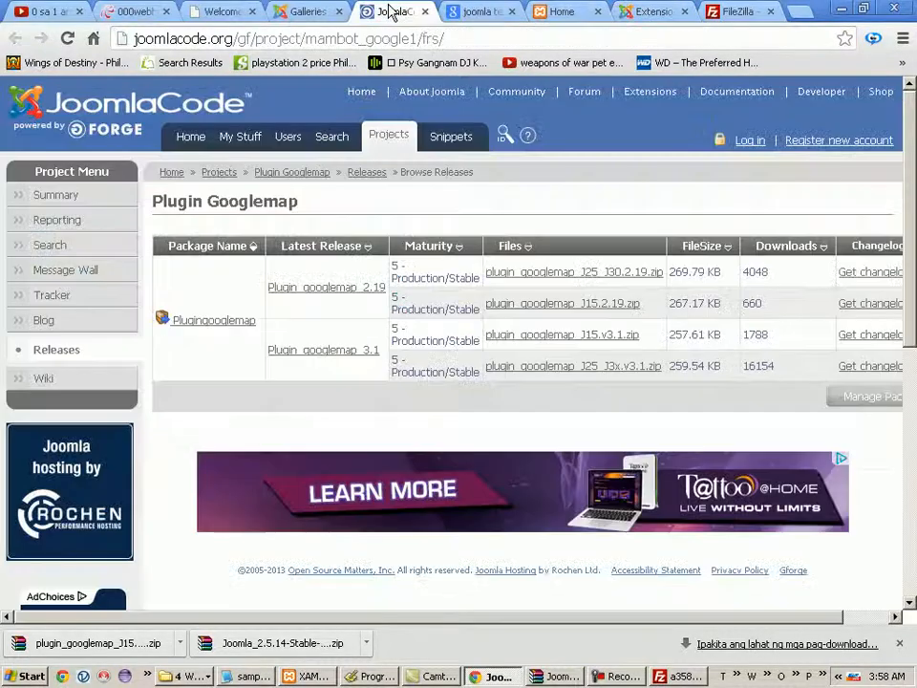
- Browse the popular extensions in the Joomla Extensions Directory's Galleries category and open the Simple Image Gallery page
{"action": "left_click", "coordinate": [306, 10]}
{"action": "scroll", "coordinate": [459, 459], "scroll_direction": "down", "scroll_amount": 5}
{"action": "scroll", "coordinate": [474, 448], "scroll_direction": "down", "scroll_amount": 2}
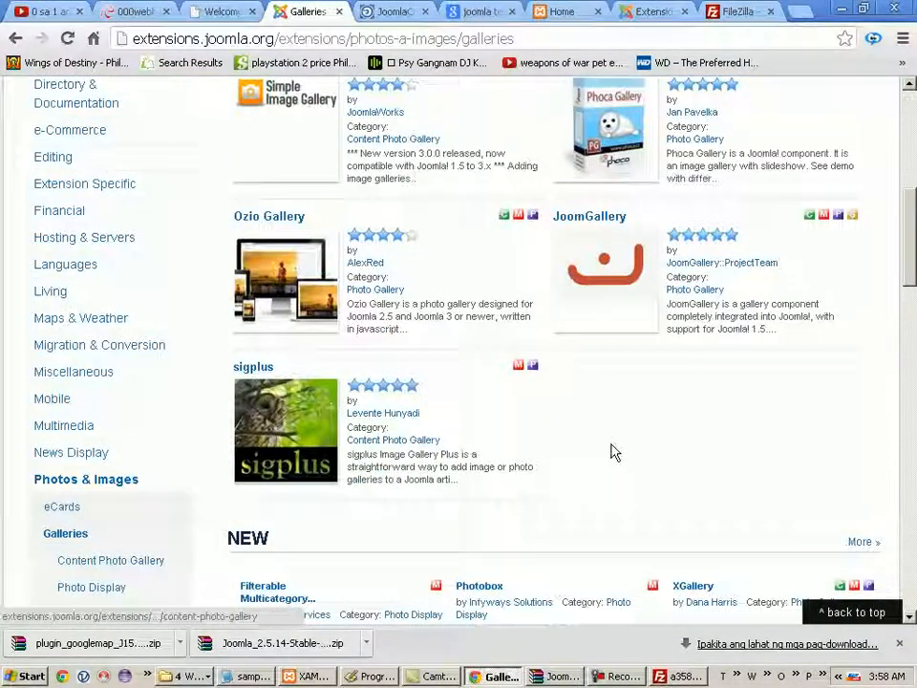
{"action": "scroll", "coordinate": [593, 458], "scroll_direction": "down", "scroll_amount": 1}
{"action": "scroll", "coordinate": [631, 411], "scroll_direction": "up", "scroll_amount": 3}
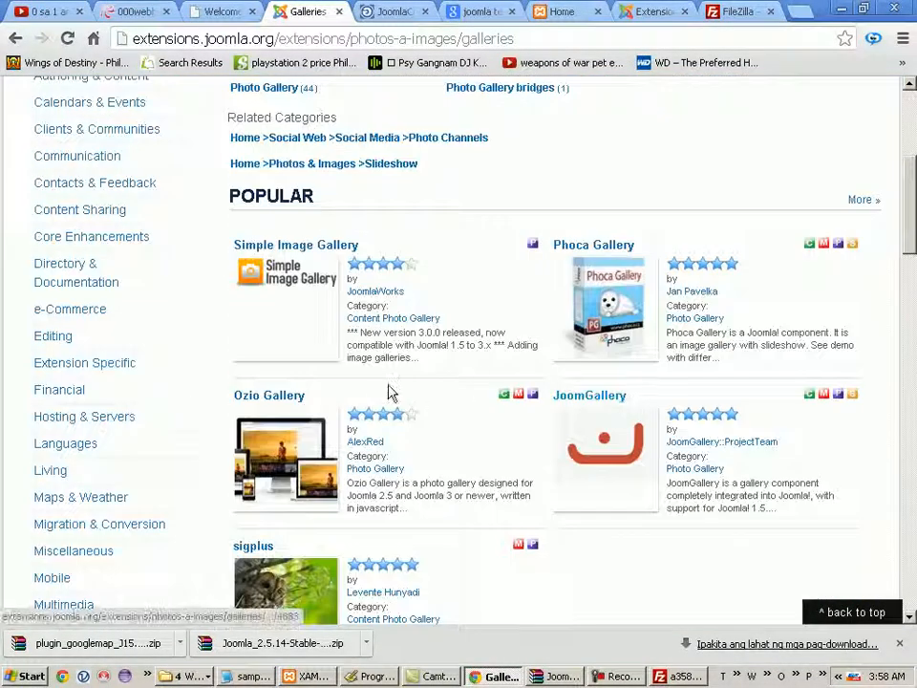
{"action": "left_click", "coordinate": [301, 297]}
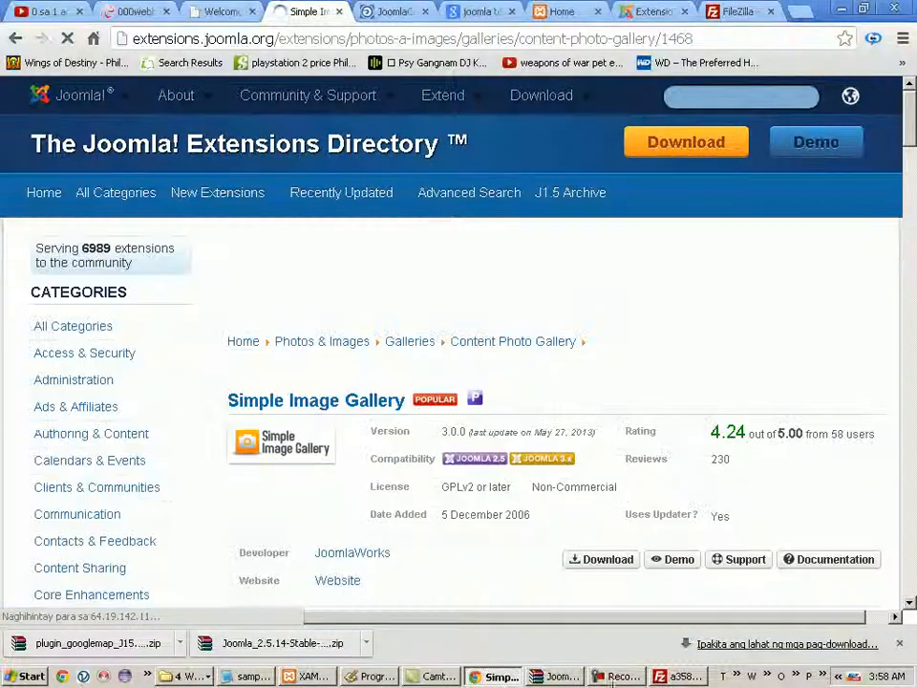
- Switch to FileZilla and select the cache folder in the local for web server directory
{"action": "left_click", "coordinate": [680, 676]}
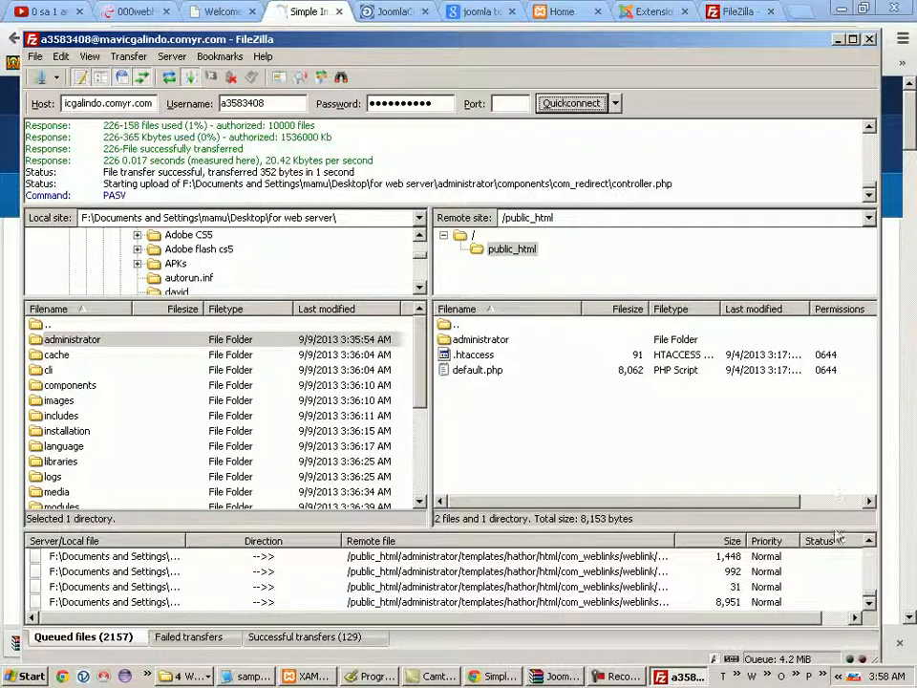
{"action": "left_click_drag", "start_coordinate": [56, 355], "coordinate": [295, 380]}
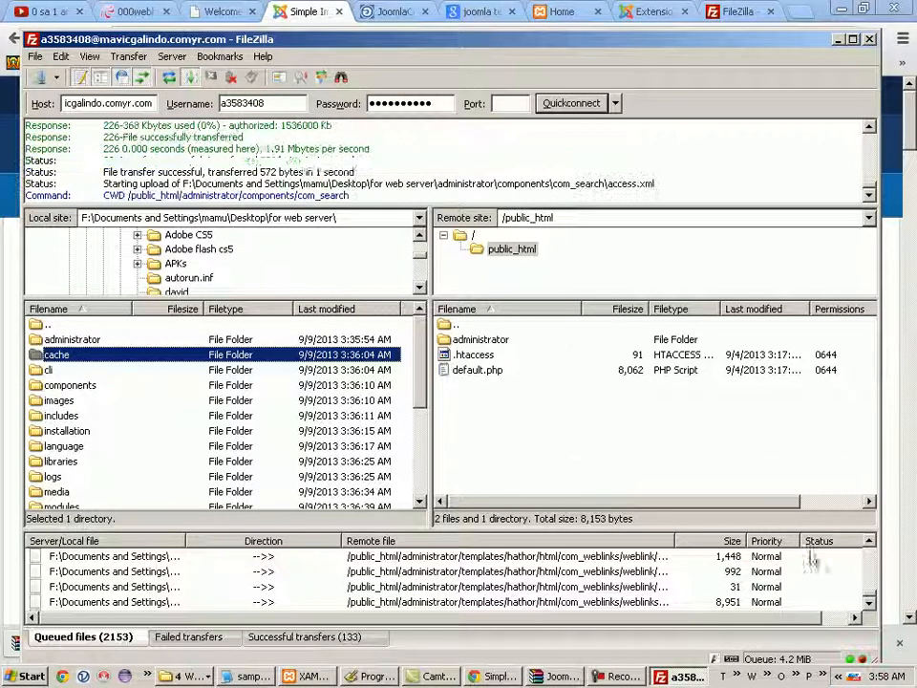